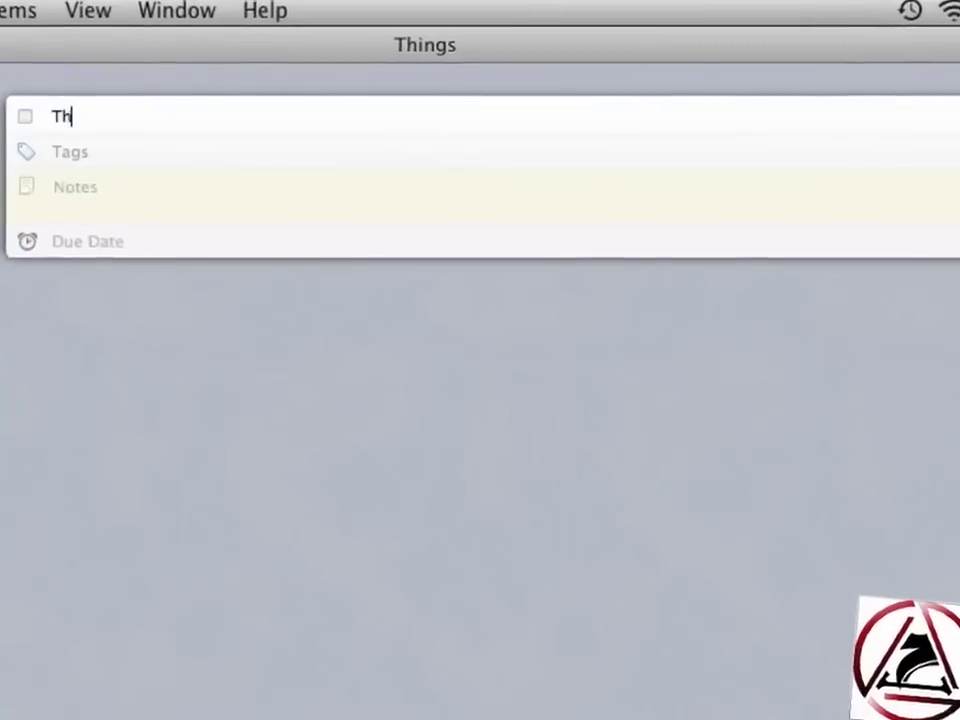
Step: Title the new to-do "Publish Things Review"
{"action": "type", "text": "ings Review publishen"}
{"action": "key", "text": "BackSpace"}
{"action": "key", "text": "BackSpace"}
{"action": "key", "text": "BackSpace"}
{"action": "key", "text": "BackSpace"}
{"action": "key", "text": "BackSpace"}
{"action": "key", "text": "BackSpace"}
{"action": "key", "text": "BackSpace"}
{"action": "key", "text": "BackSpace"}
{"action": "key", "text": "BackSpace"}
{"action": "key", "text": "BackSpace"}
{"action": "key", "text": "super+Left"}
{"action": "type", "text": "Publish"}
{"action": "key", "text": "super+Right"}
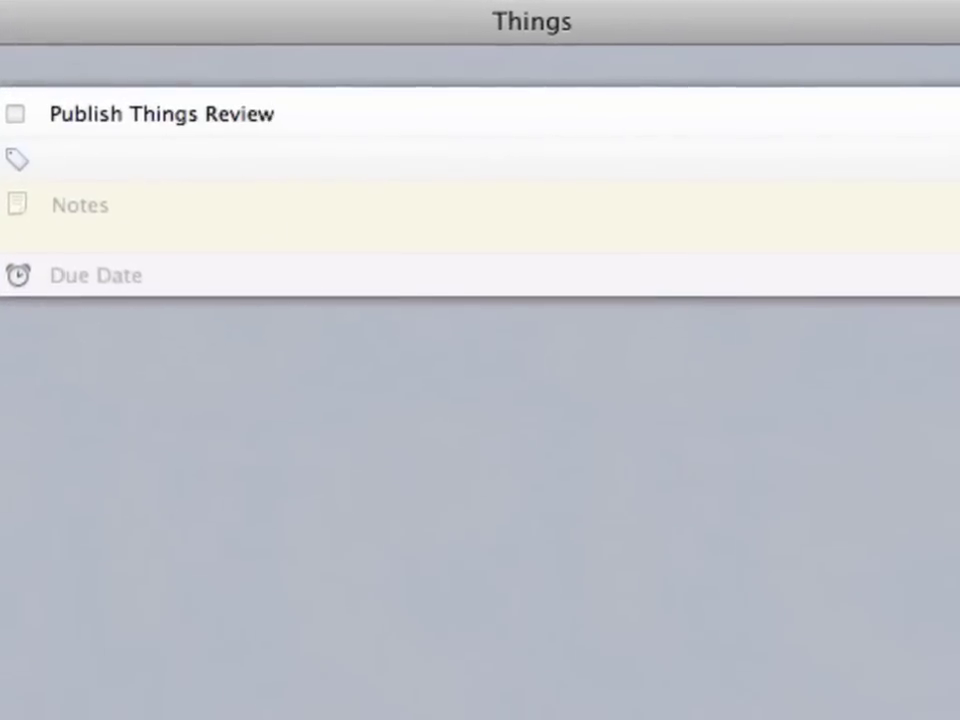
Step: Tag the to-do with "review" and start its notes with "macosxscree"
{"action": "type", "text": "review"}
{"action": "key", "text": "Return"}
{"action": "type", "text": "macosxscree"}
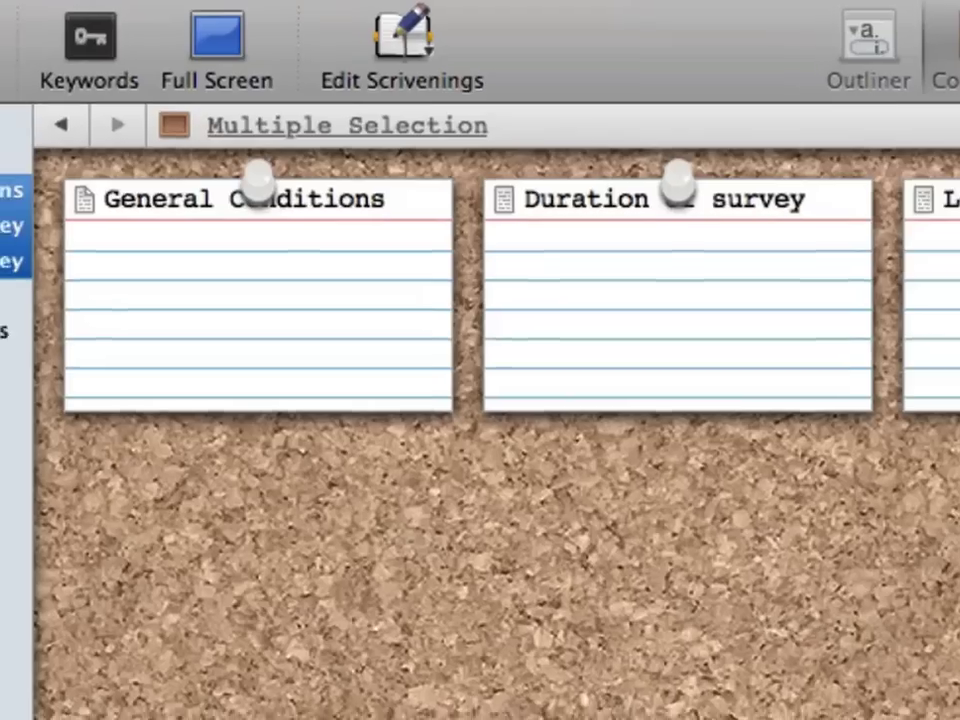
Step: Group the three selected binder documents, including General Conditions and Duration of survey
{"action": "right_click", "coordinate": [28, 168]}
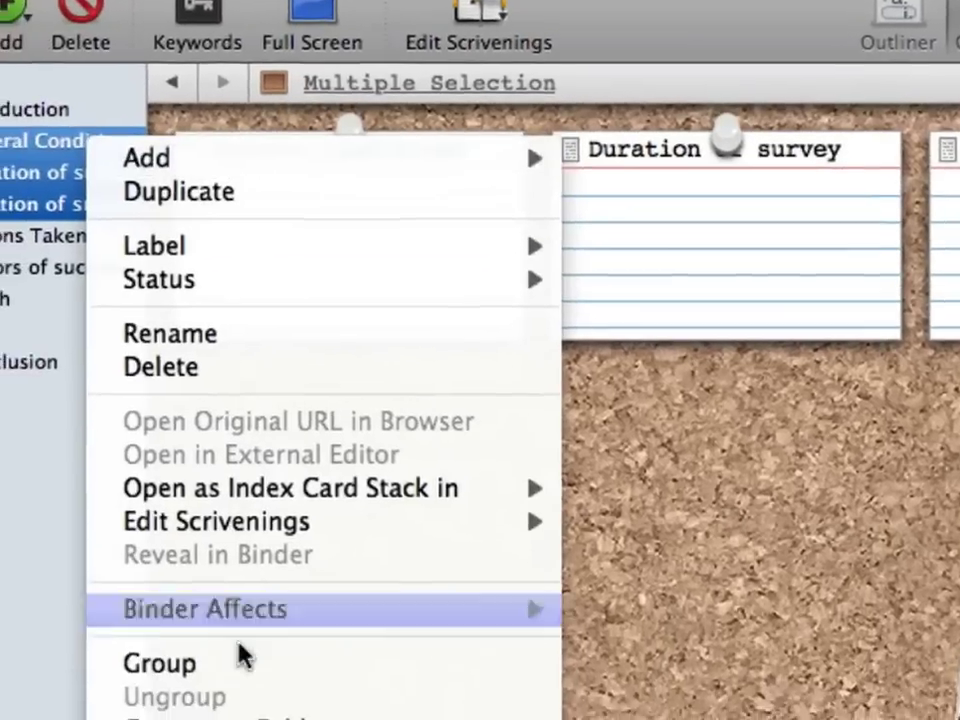
{"action": "left_click", "coordinate": [248, 652]}
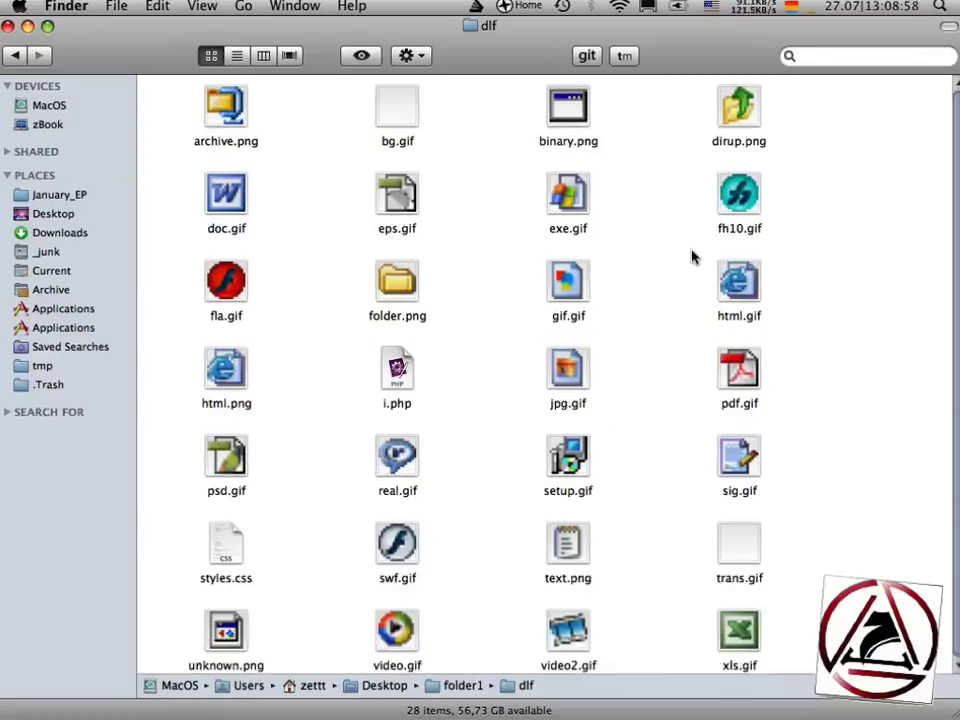
{"action": "key", "text": "ctrl+alt+Left"}
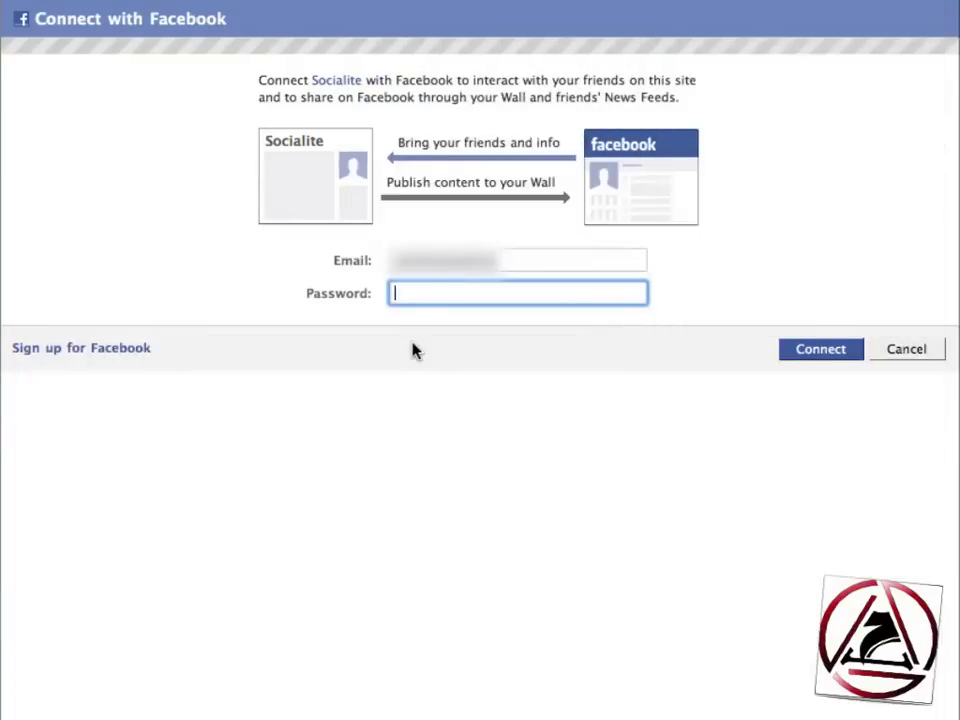
Step: Enter the account password in the Connect with Facebook form for Socialite
{"action": "type", "text": "••••"}
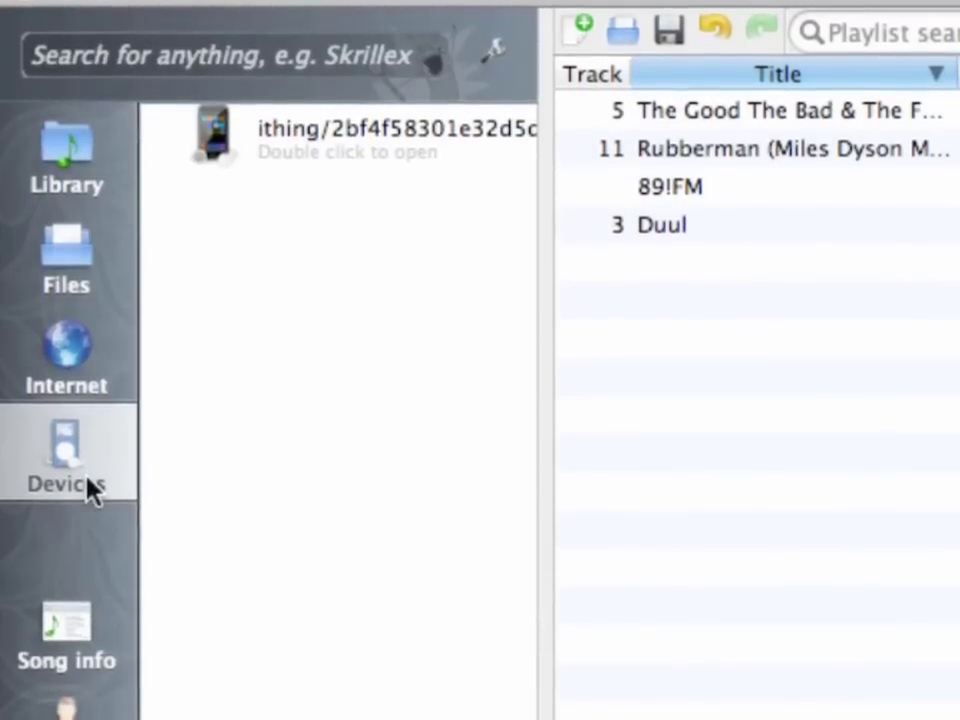
Step: Switch to Clementine and show the artist information
{"action": "left_click", "coordinate": [66, 712]}
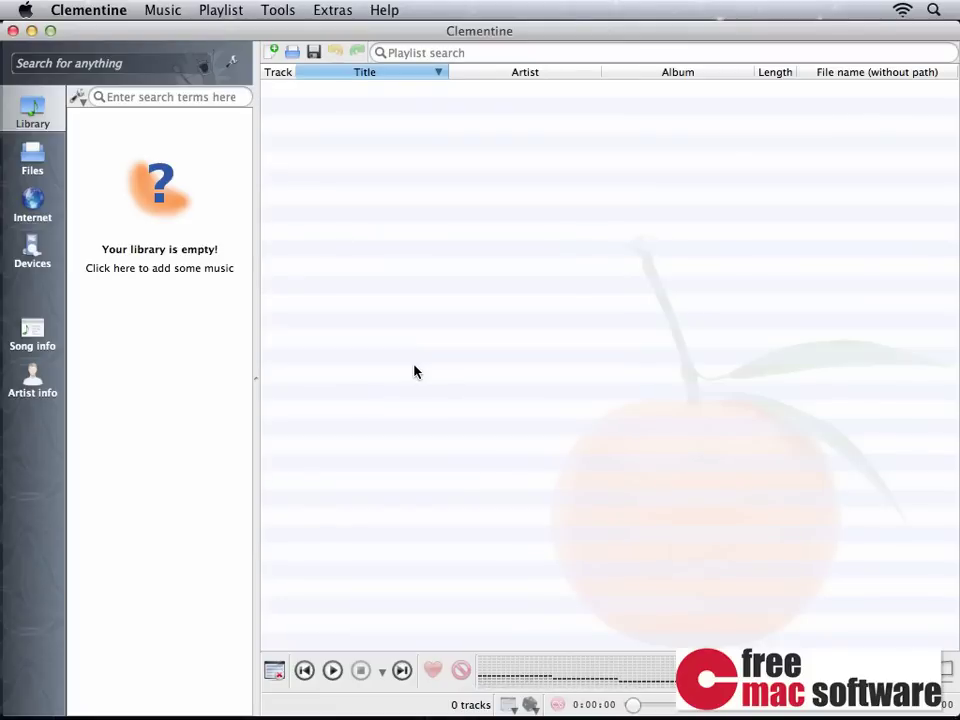
Step: Add the Clementine folder inside Music to the empty music library and save the preferences
{"action": "left_click", "coordinate": [205, 278]}
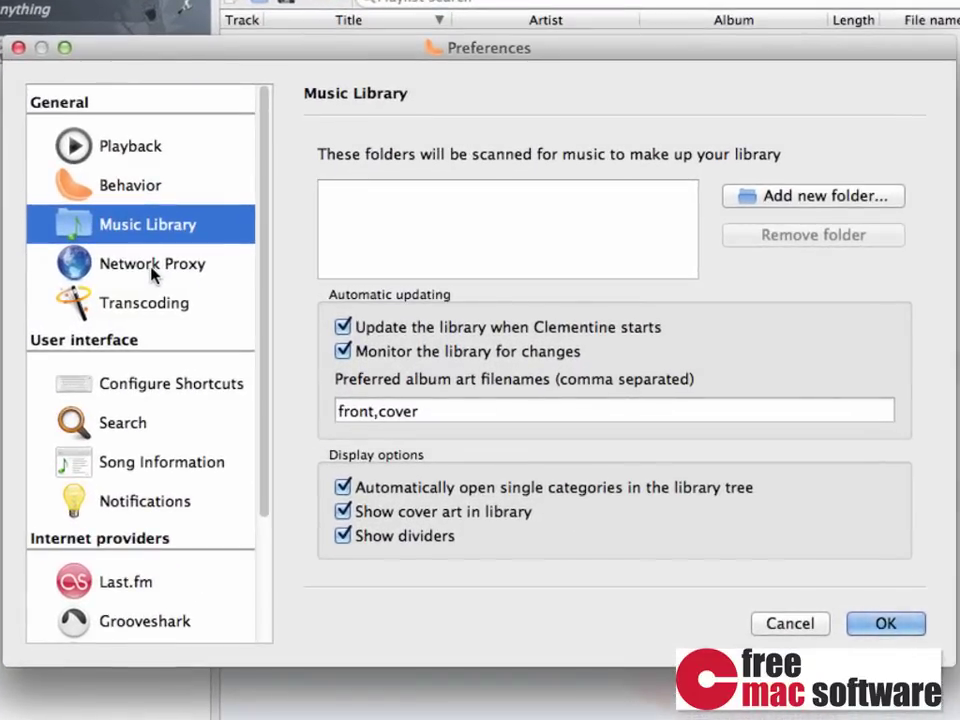
{"action": "left_click", "coordinate": [751, 198]}
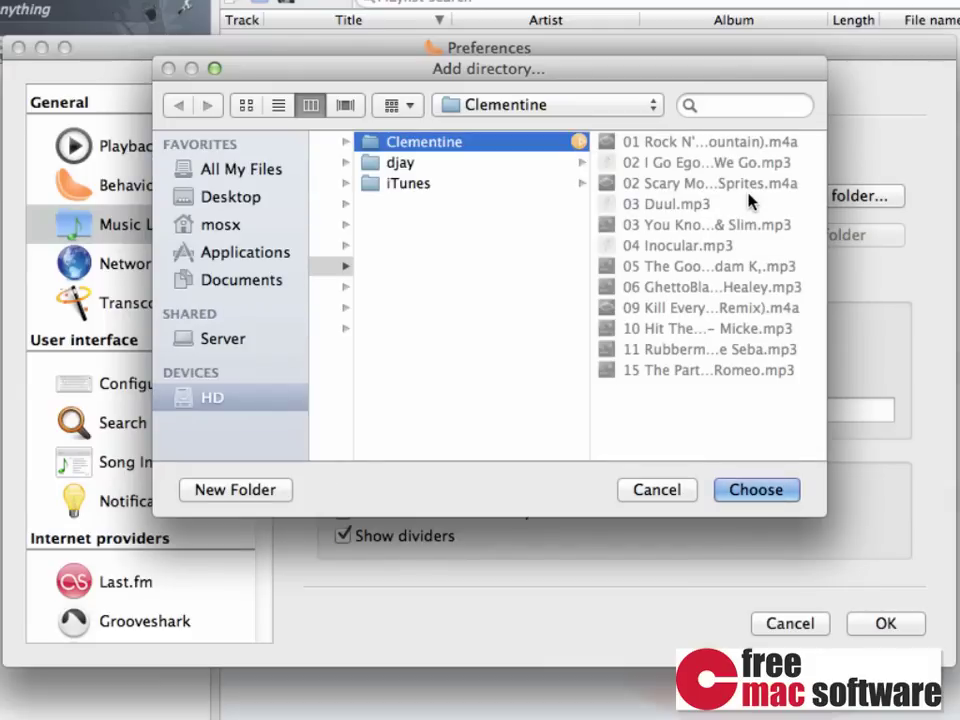
{"action": "left_click", "coordinate": [757, 489]}
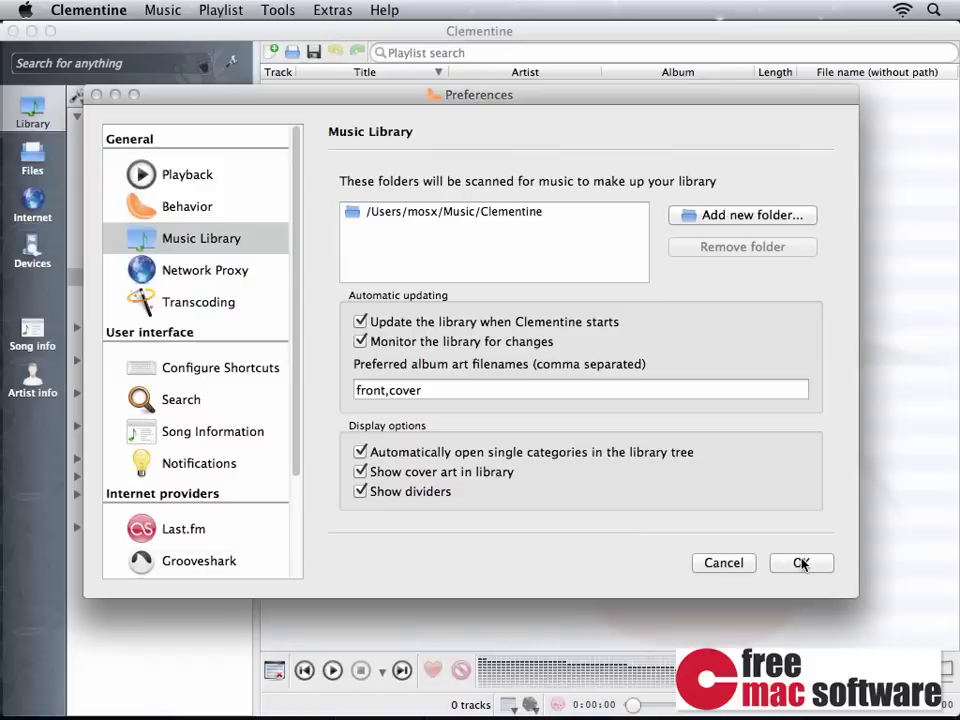
{"action": "left_click", "coordinate": [886, 623]}
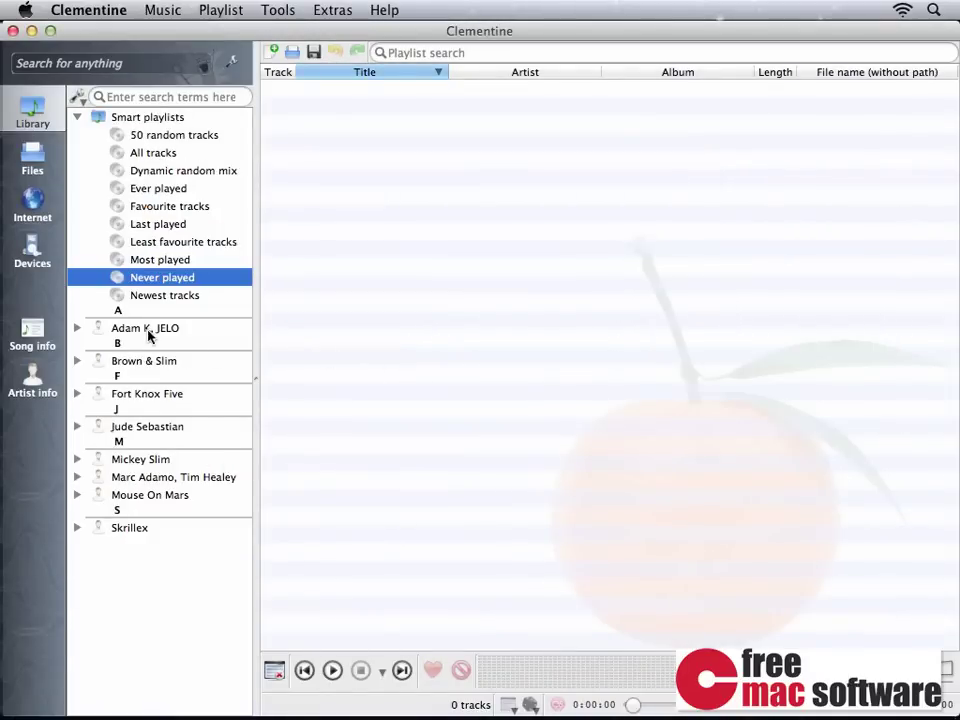
Step: Add the library tracks by Adam K, JELO and by Brown & Slim to the current playlist
{"action": "left_click_drag", "start_coordinate": [146, 334], "coordinate": [437, 188]}
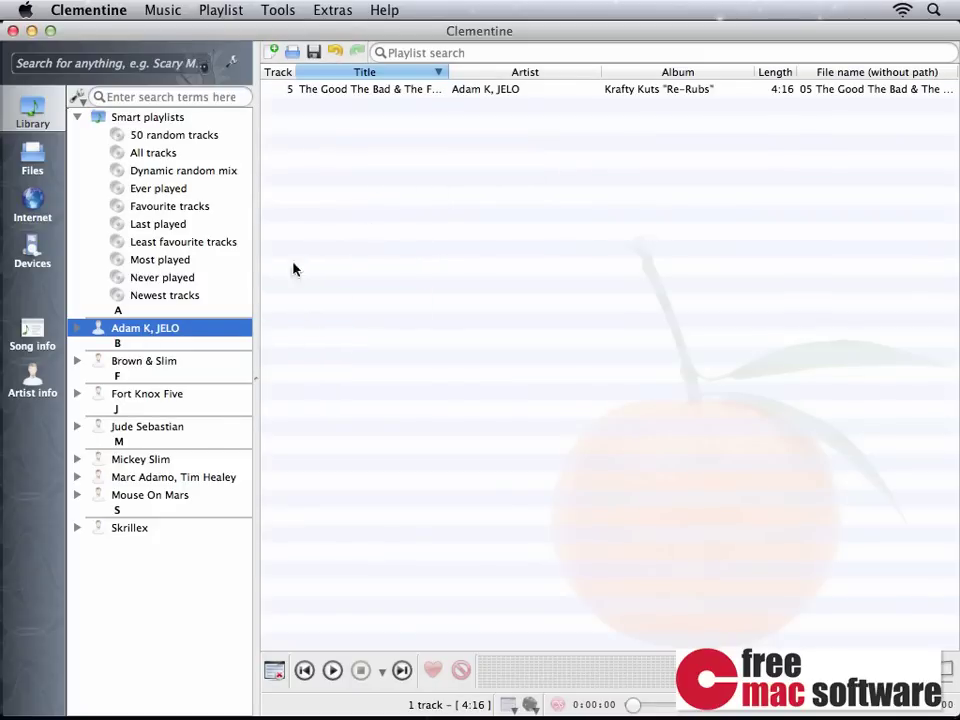
{"action": "right_click", "coordinate": [161, 368]}
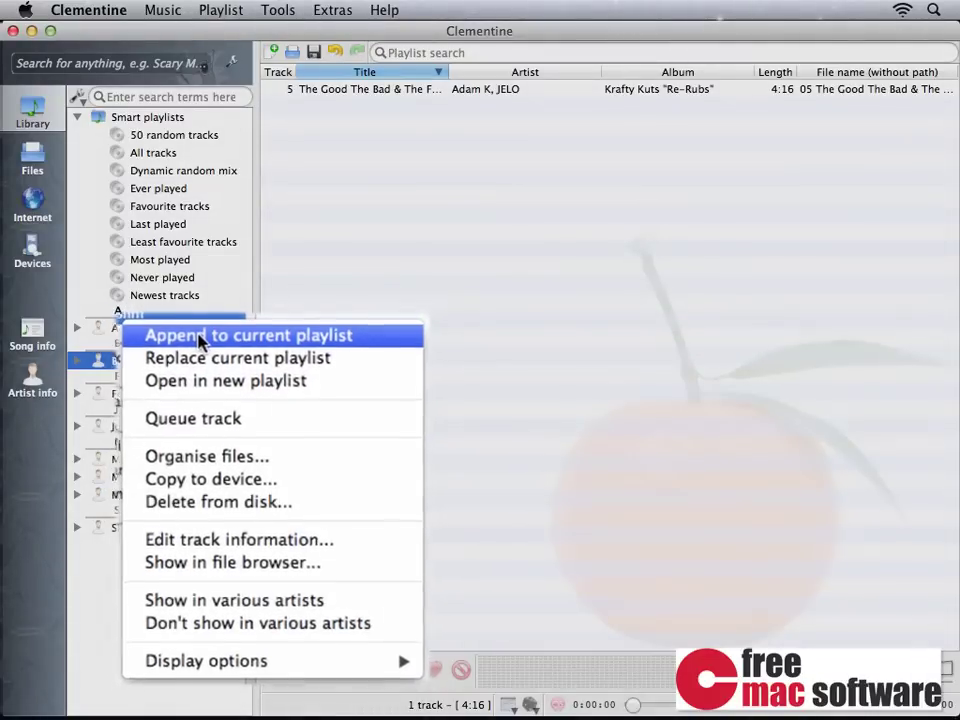
{"action": "left_click", "coordinate": [190, 361]}
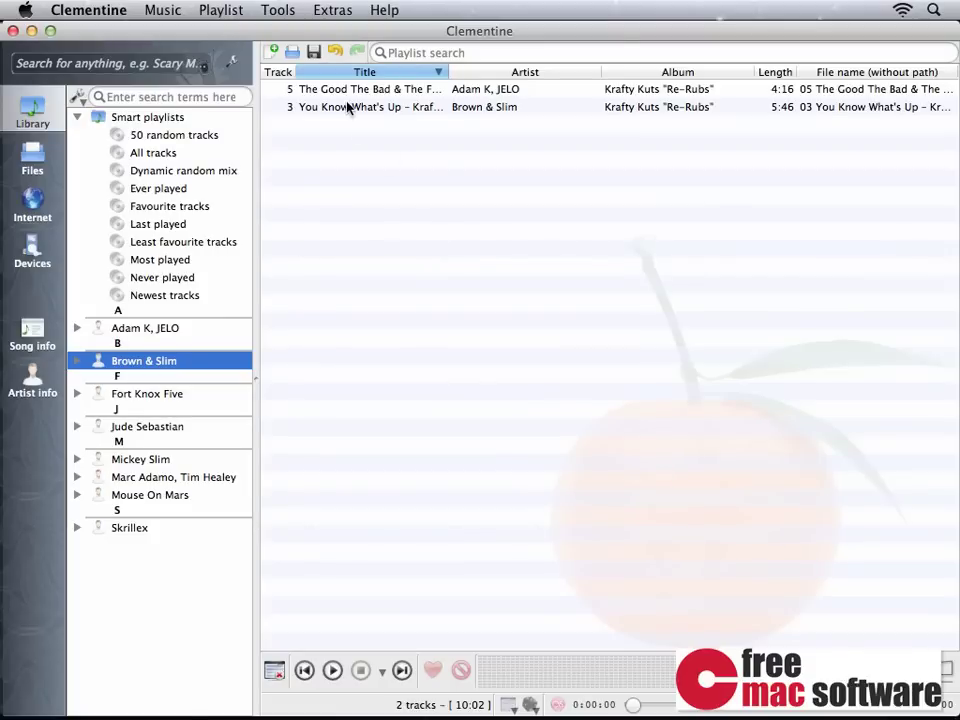
Step: Move the Brown & Slim track to the start of the playlist and remove it
{"action": "left_click_drag", "start_coordinate": [349, 106], "coordinate": [347, 88]}
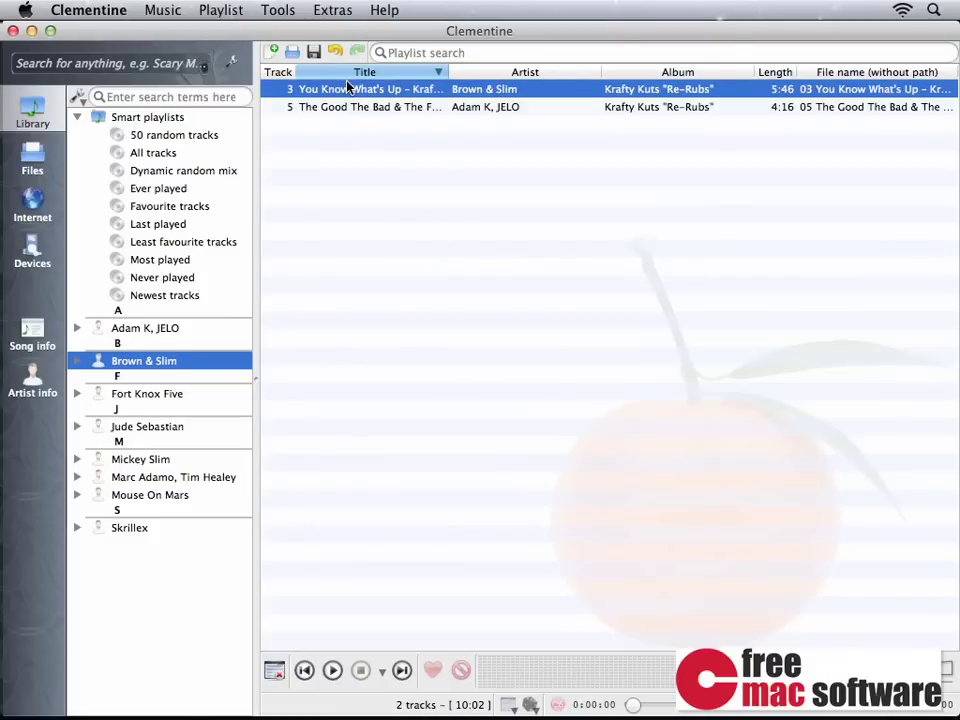
{"action": "key", "text": "Delete"}
Step: Add the Jude Sebastian track from the library to the current playlist
{"action": "left_click", "coordinate": [126, 428]}
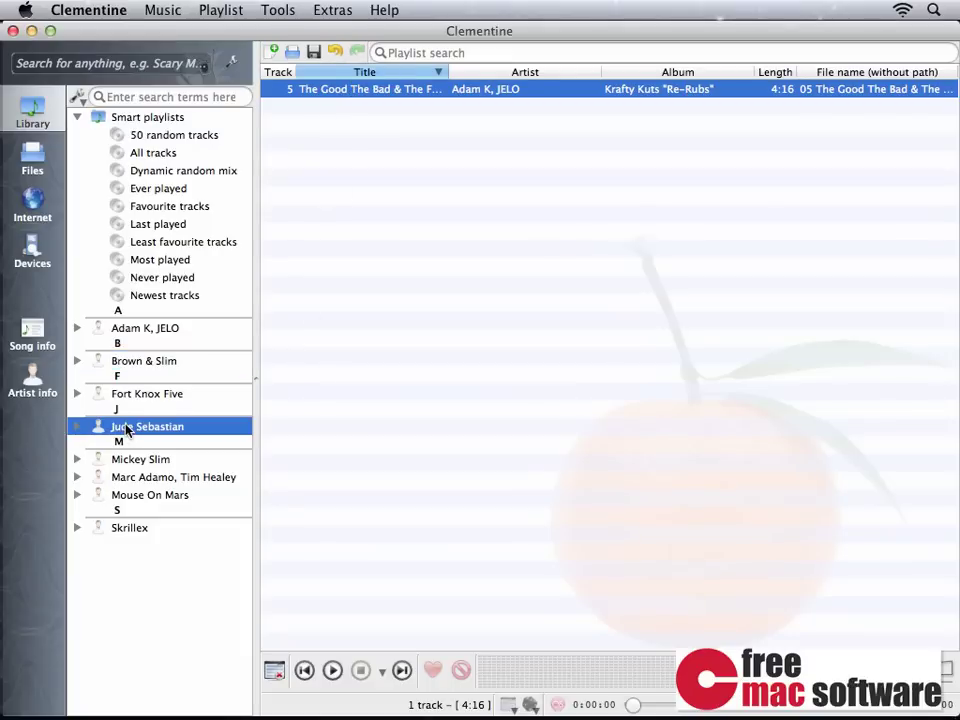
{"action": "left_click_drag", "start_coordinate": [126, 430], "coordinate": [430, 277]}
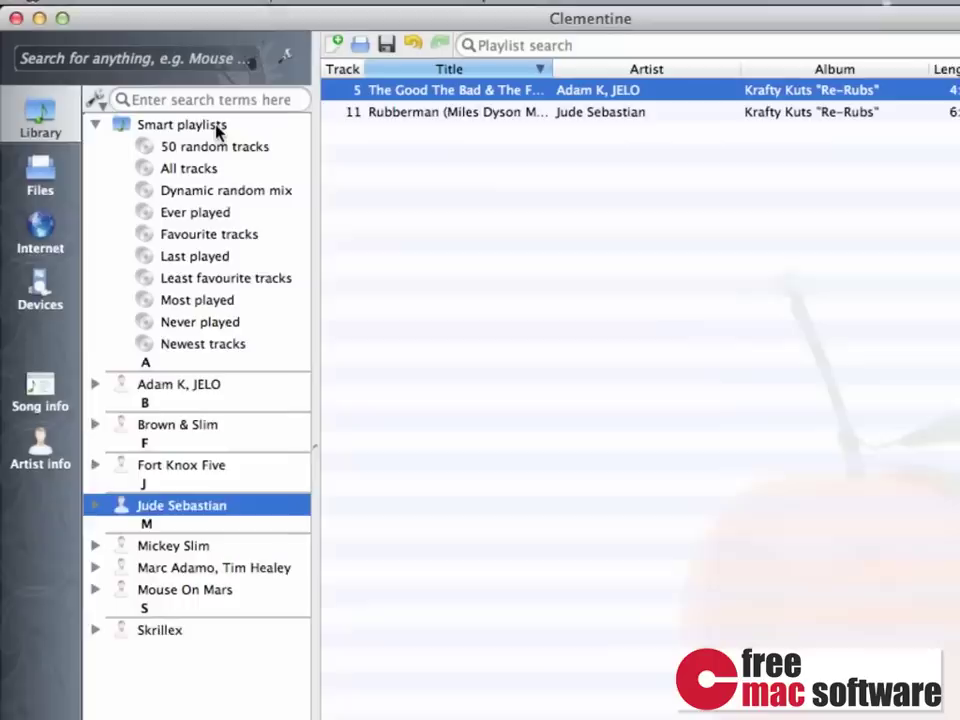
Step: Create a new smart playlist with the search term Artist contains "Skrillex"
{"action": "right_click", "coordinate": [218, 132]}
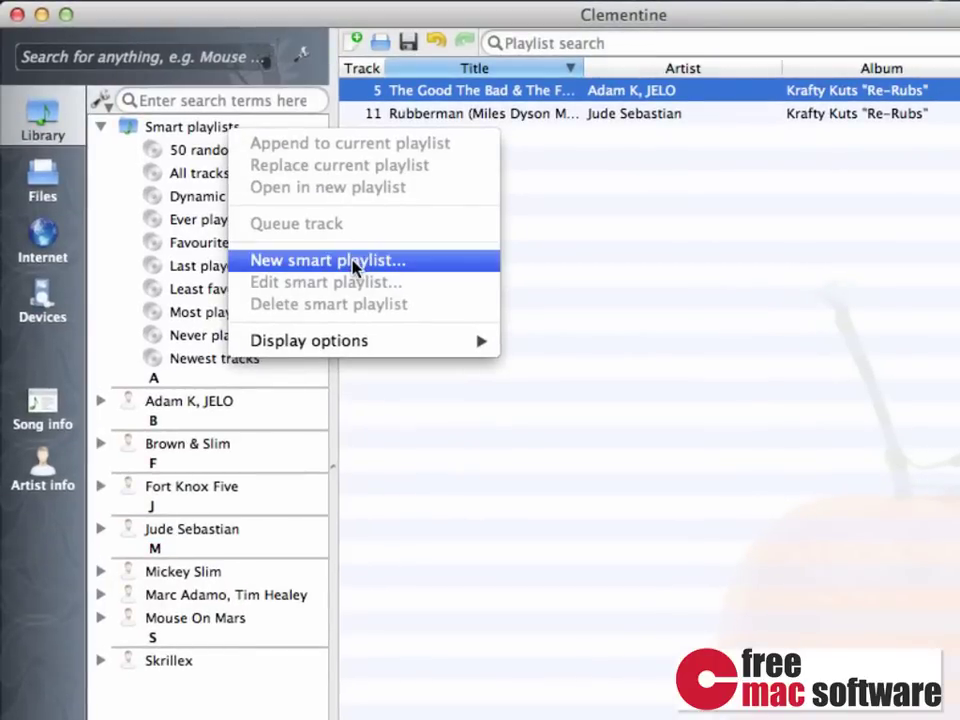
{"action": "left_click", "coordinate": [355, 268]}
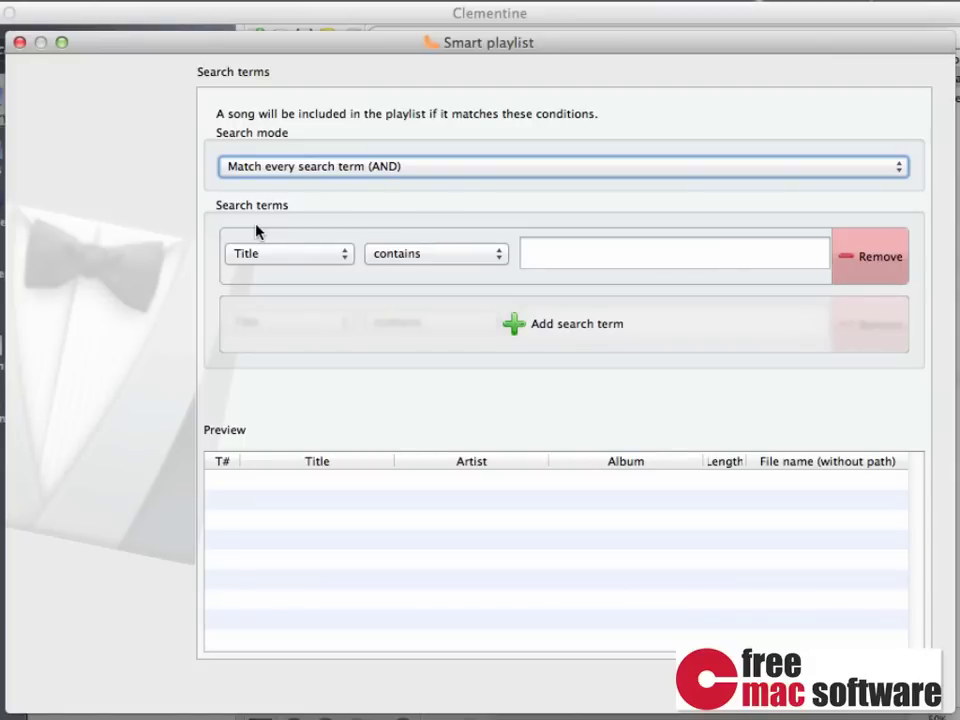
{"action": "left_click", "coordinate": [289, 253]}
{"action": "left_click", "coordinate": [285, 46]}
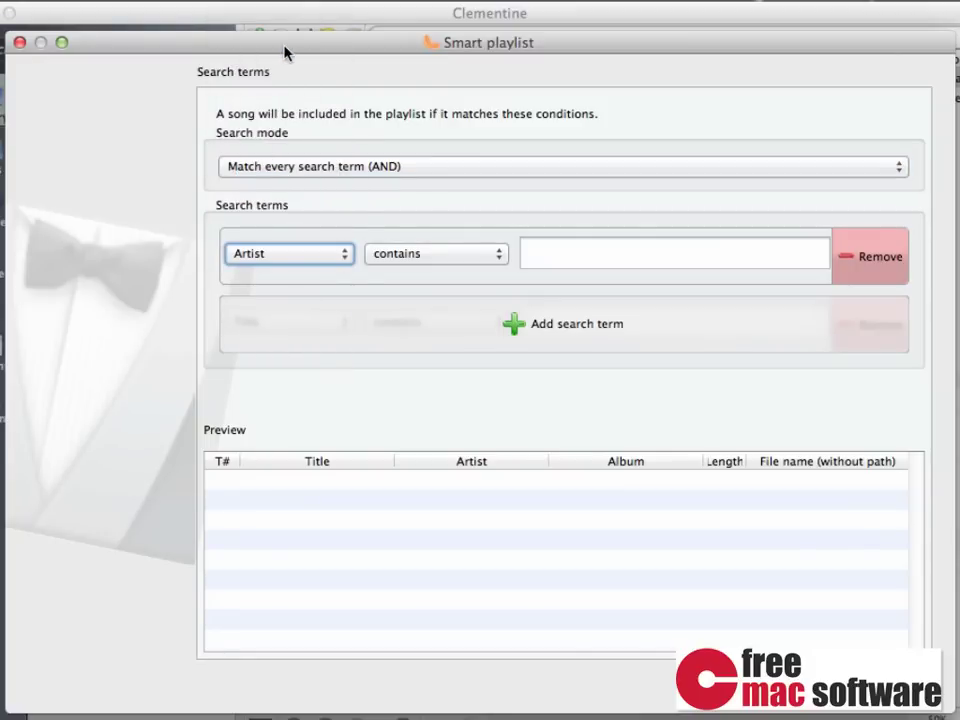
{"action": "left_click", "coordinate": [564, 268]}
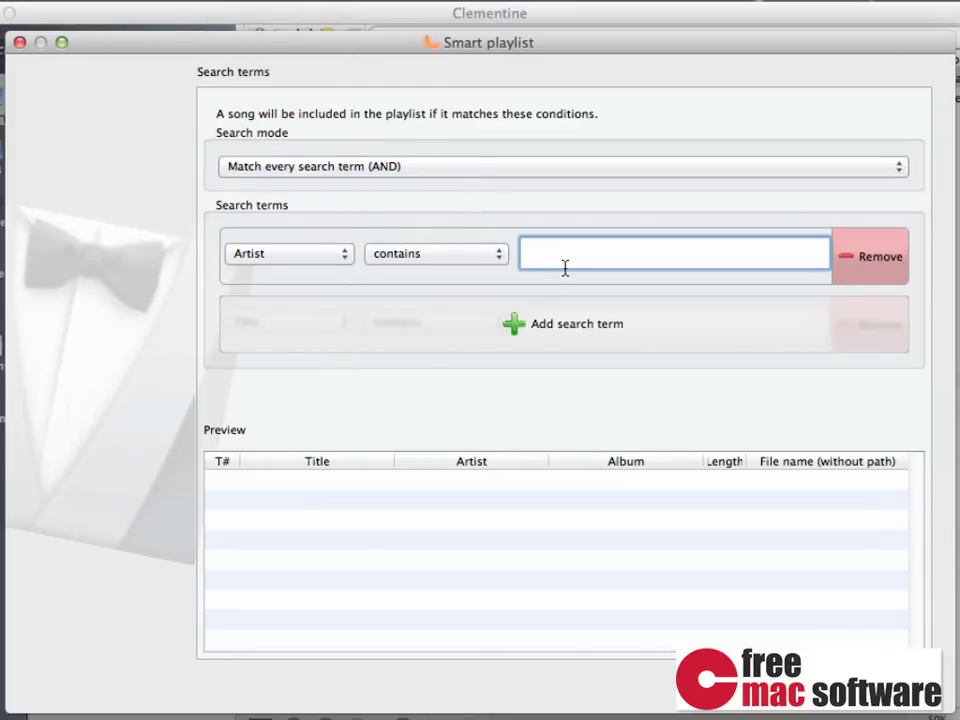
{"action": "type", "text": "Skri"}
{"action": "left_click", "coordinate": [583, 279]}
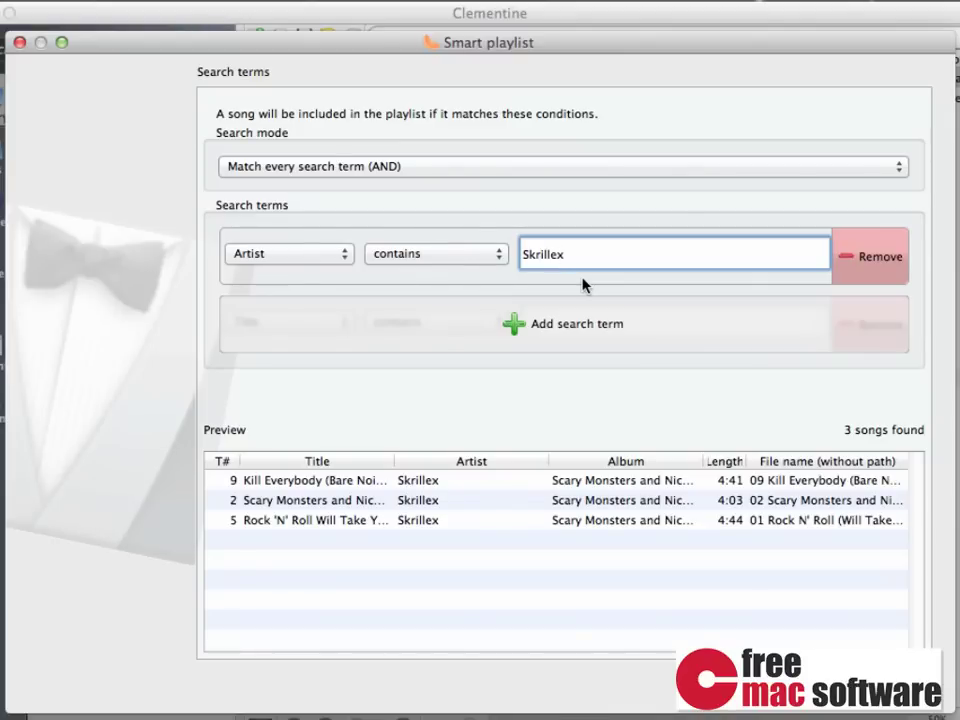
Step: Add a second search term for Rating greater than a chosen number of stars, and remove that term again
{"action": "left_click", "coordinate": [619, 321]}
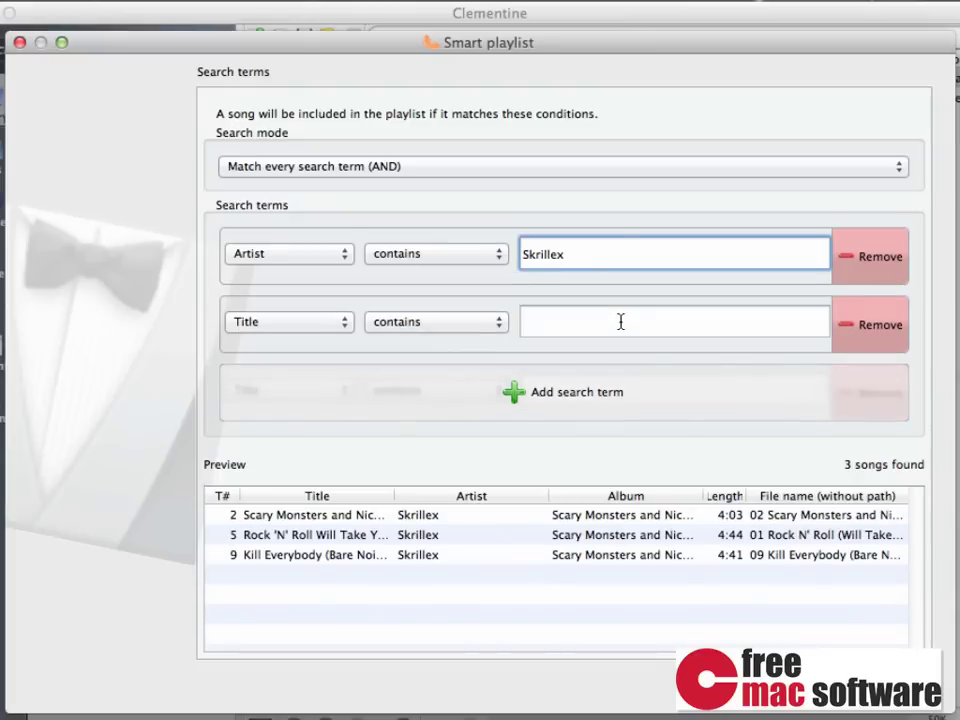
{"action": "left_click", "coordinate": [310, 323]}
{"action": "left_click", "coordinate": [308, 266]}
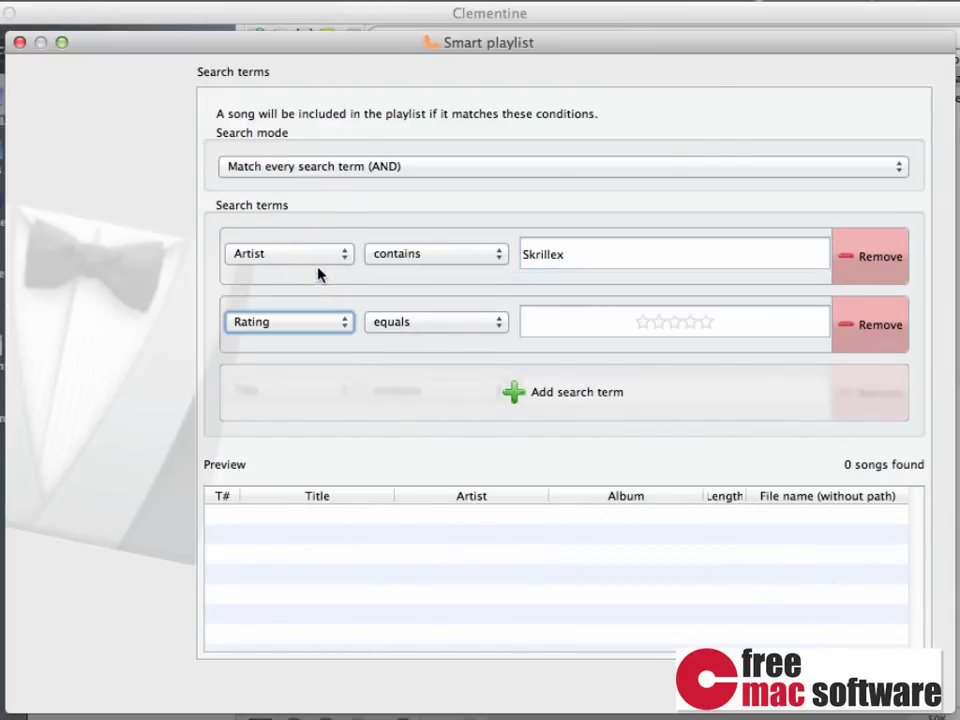
{"action": "left_click", "coordinate": [420, 321]}
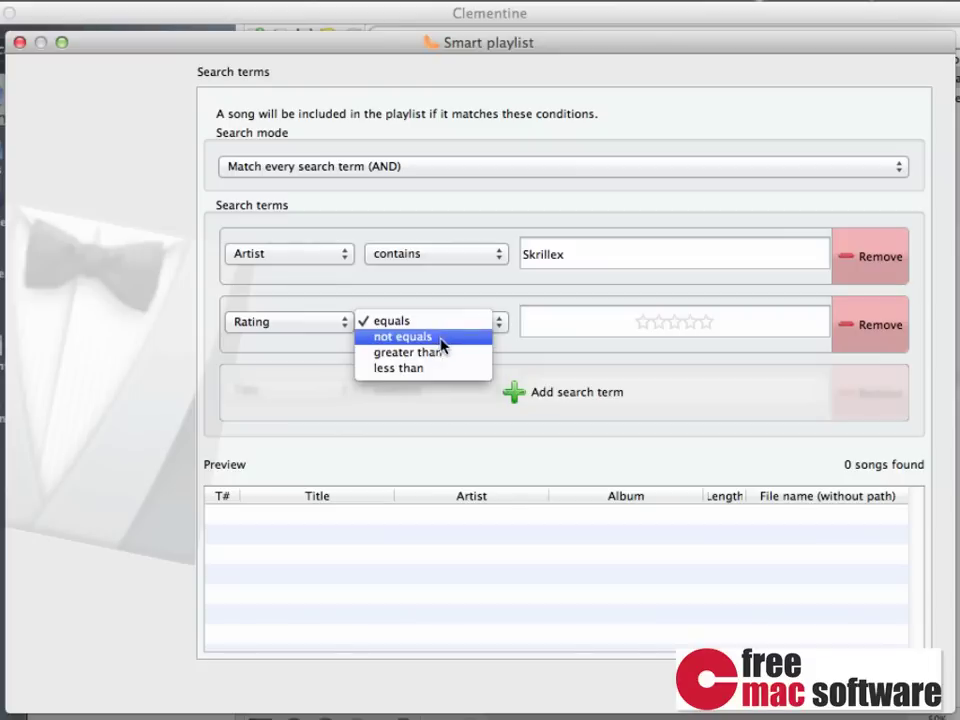
{"action": "left_click", "coordinate": [440, 353]}
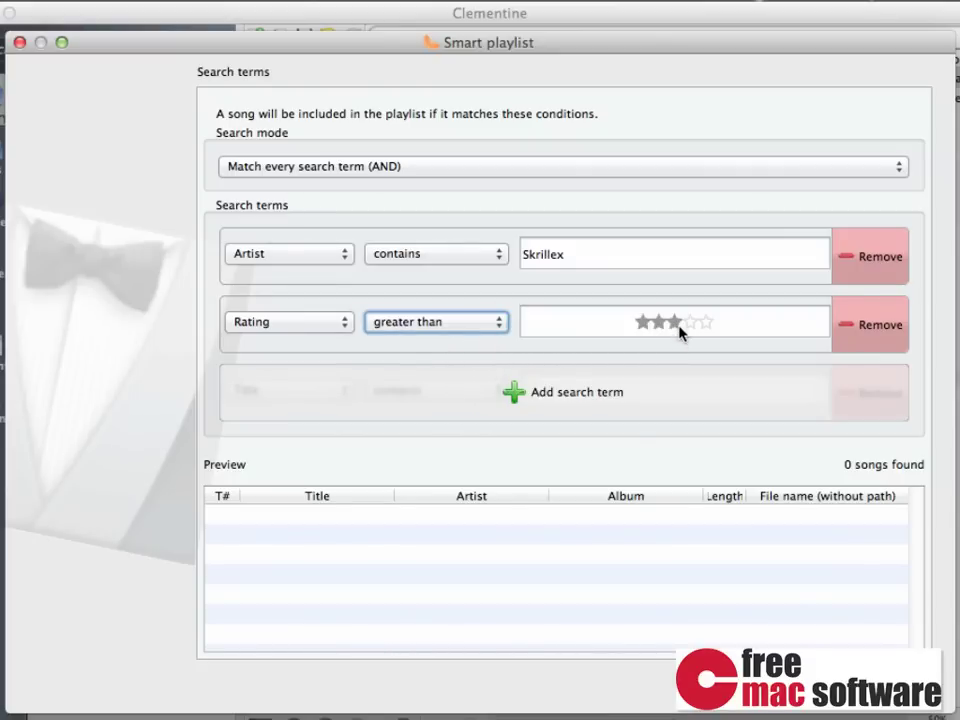
{"action": "left_click", "coordinate": [690, 332]}
{"action": "left_click", "coordinate": [870, 340]}
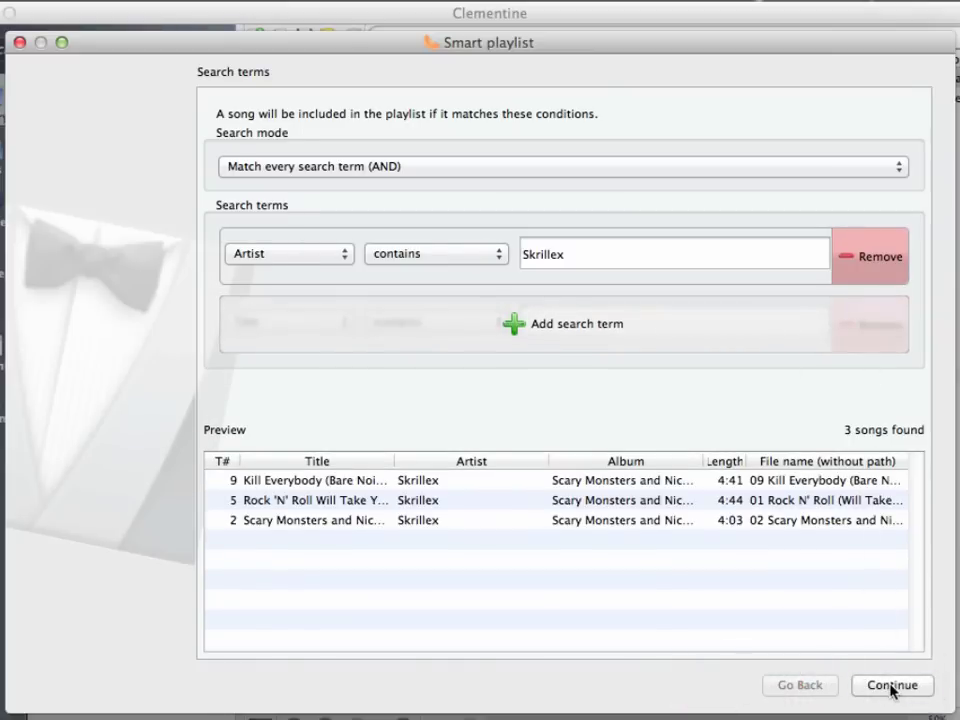
Step: Keep random order with all songs shown, name the smart playlist "Skrillex", finish it and select it in the library
{"action": "left_click", "coordinate": [892, 686]}
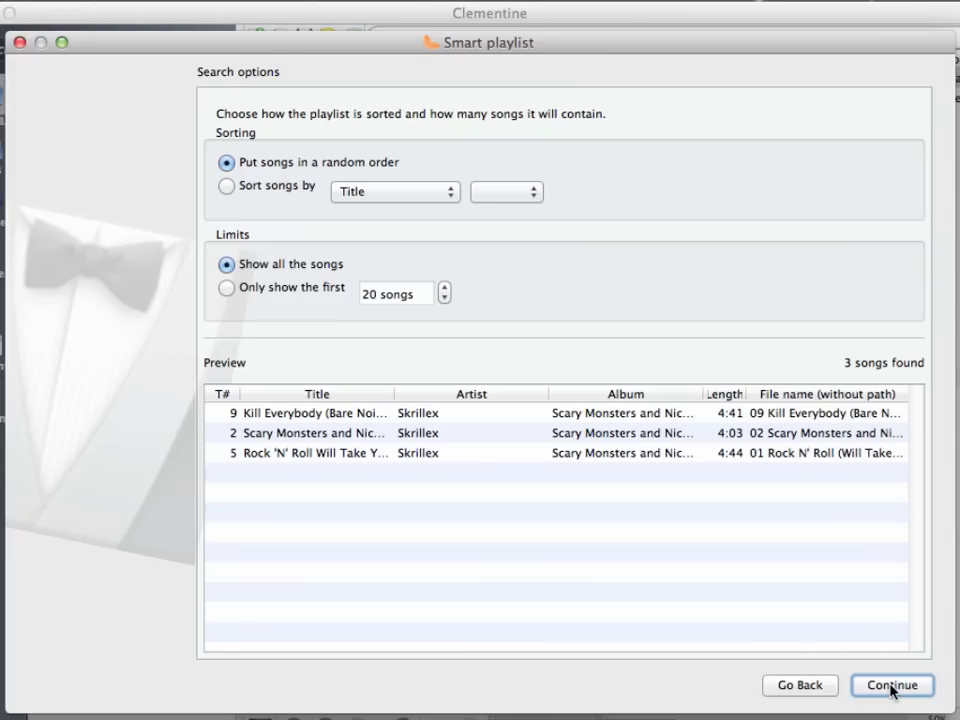
{"action": "left_click", "coordinate": [892, 686]}
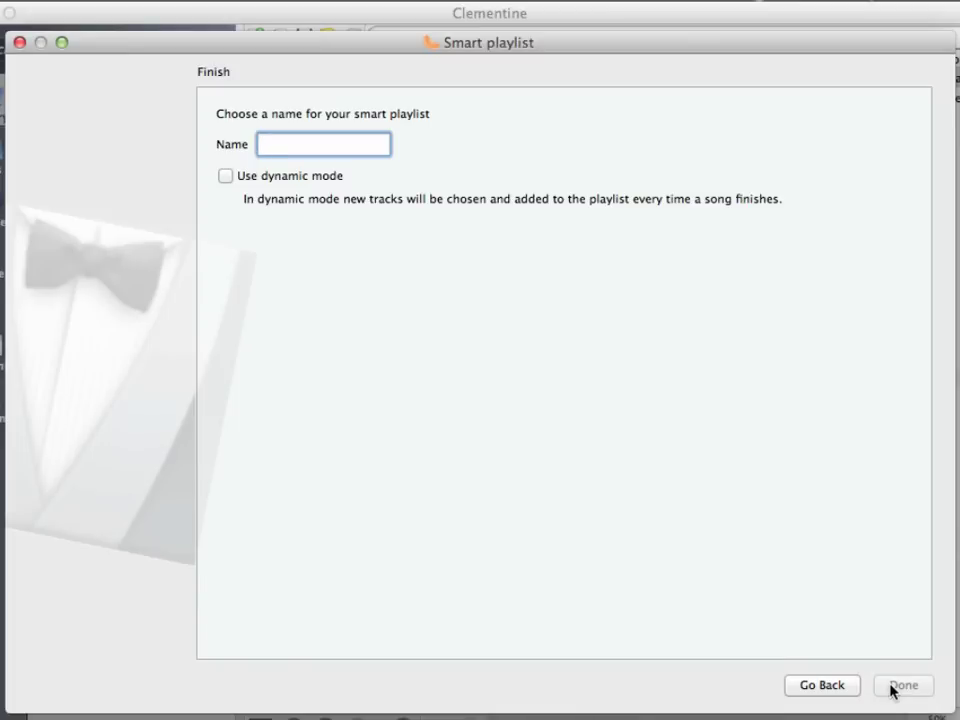
{"action": "type", "text": "Skrill"}
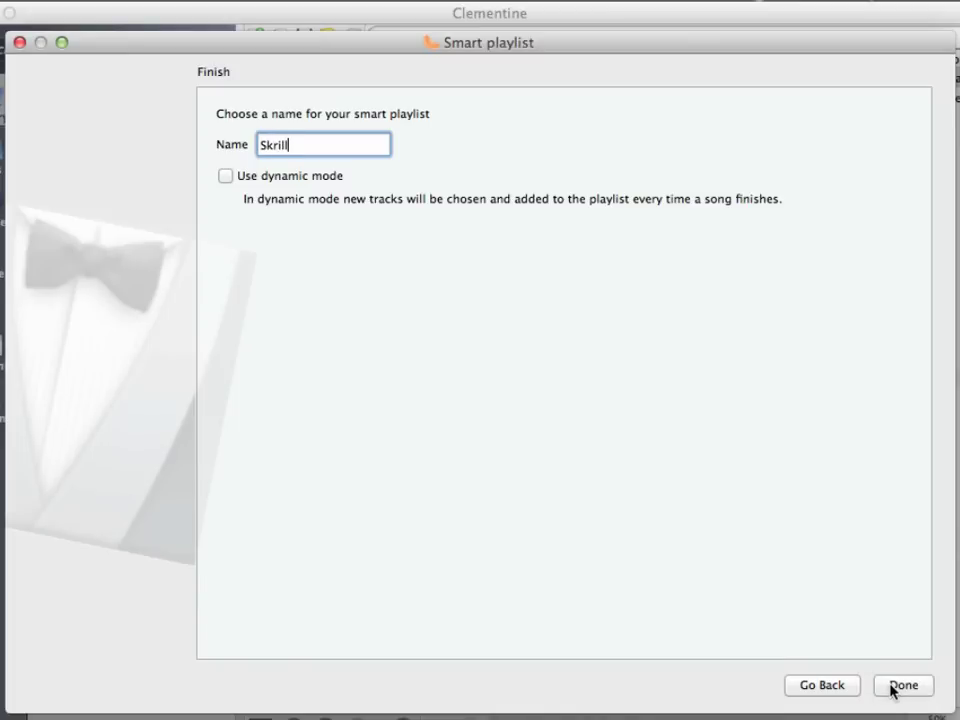
{"action": "type", "text": "ex"}
{"action": "left_click", "coordinate": [893, 686]}
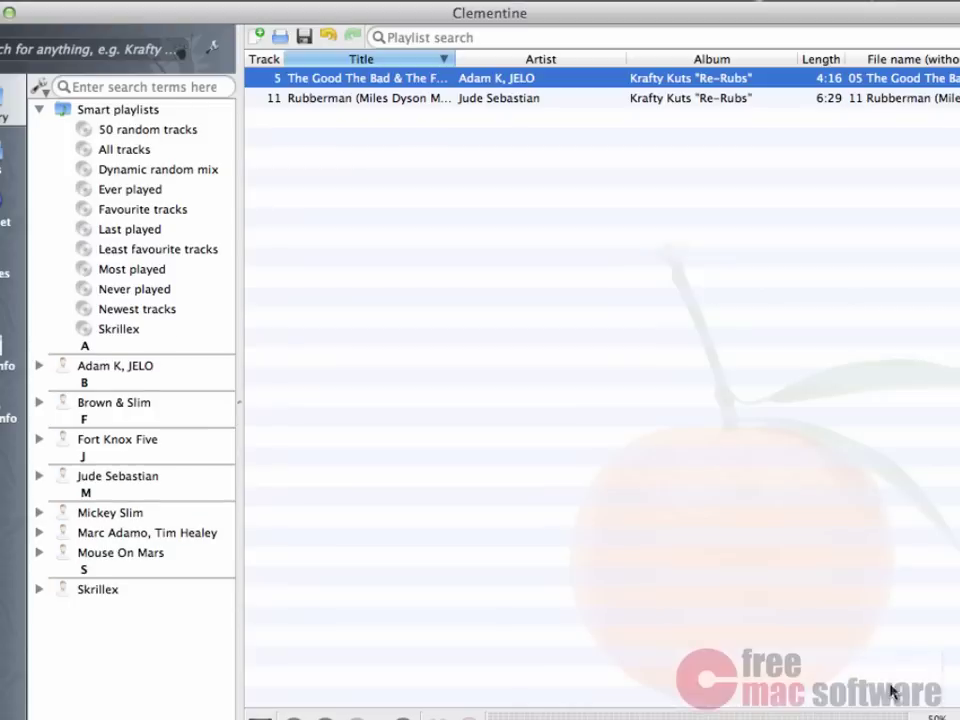
{"action": "left_click", "coordinate": [150, 331]}
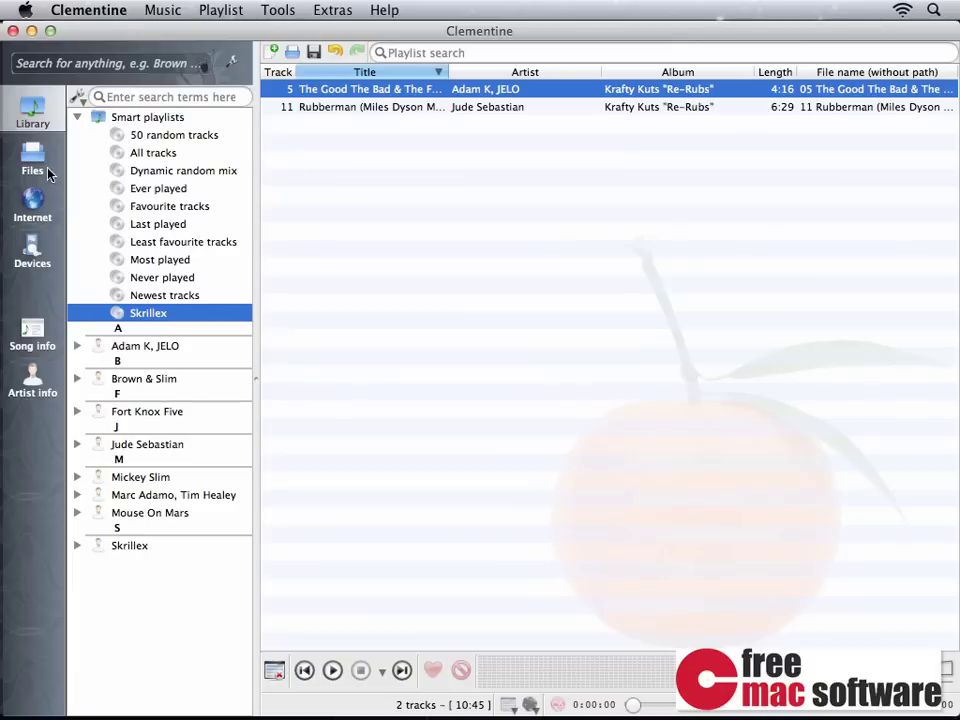
Step: Play the 89!FM station from the Pop genre of the Icecast internet radio directory
{"action": "left_click", "coordinate": [42, 196]}
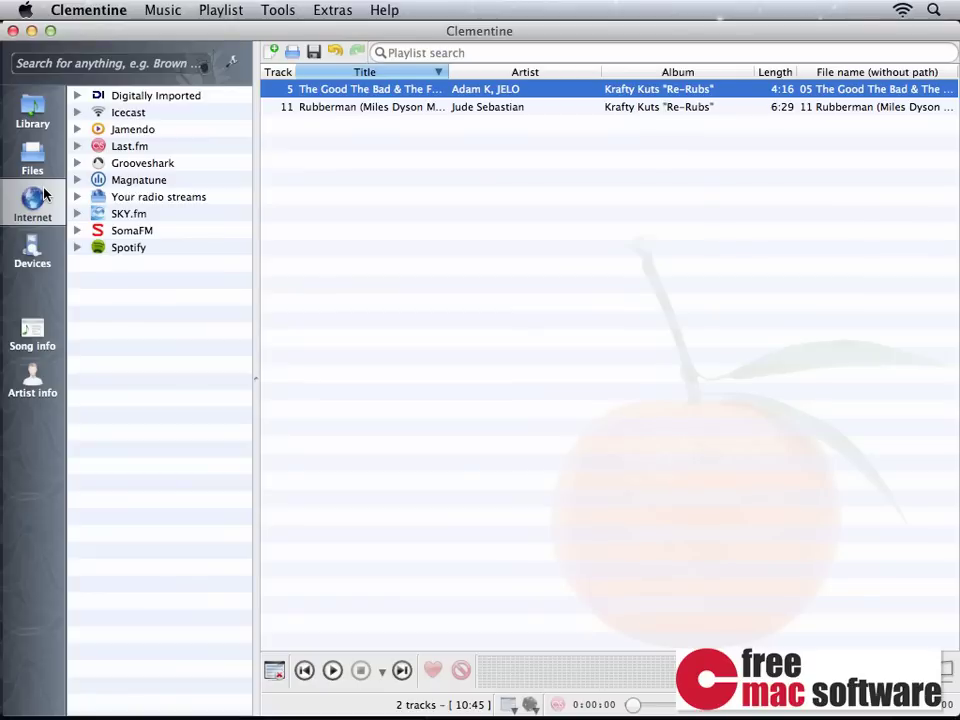
{"action": "left_click", "coordinate": [78, 113]}
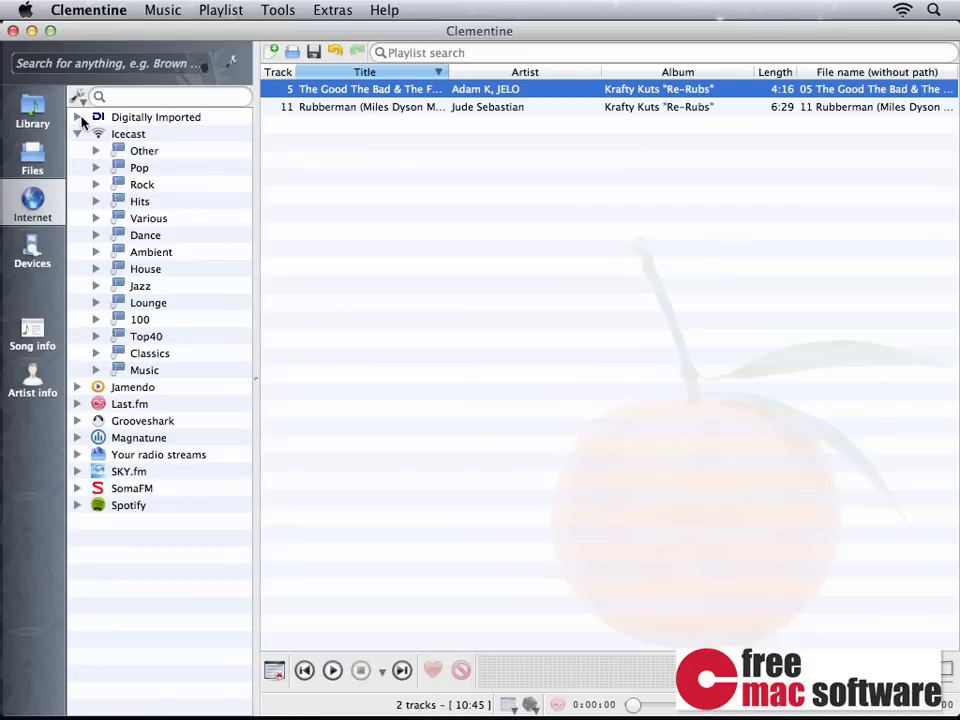
{"action": "left_click", "coordinate": [98, 169]}
{"action": "double_click", "coordinate": [146, 184]}
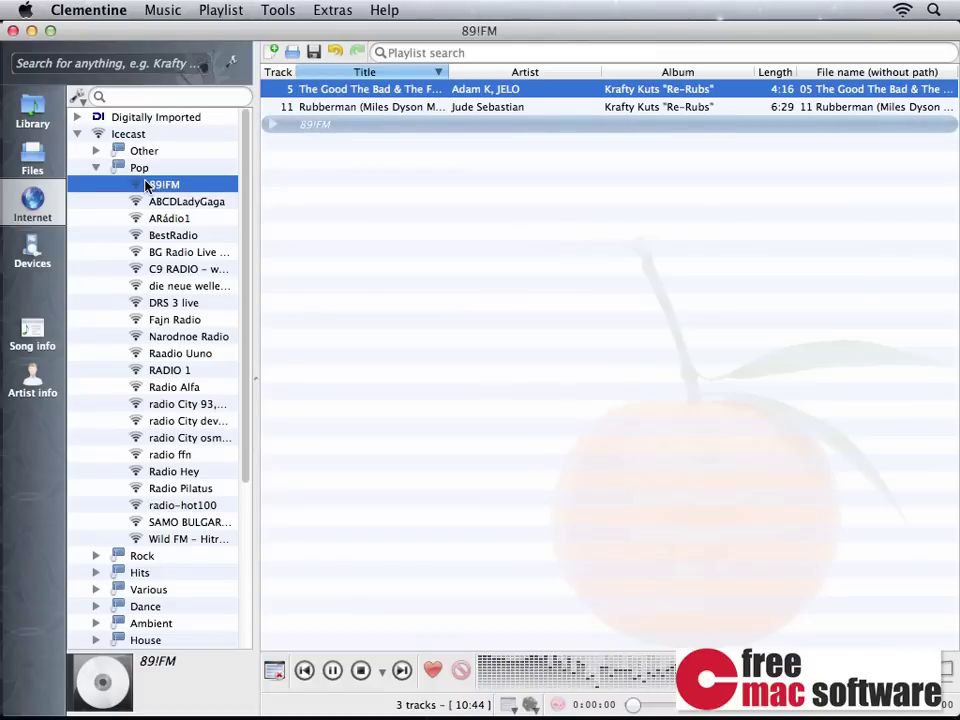
Step: Collapse the Icecast directory and review the account settings of the internet providers Last.fm, Grooveshark, Spotify and Magnatune in the preferences
{"action": "left_click", "coordinate": [77, 134]}
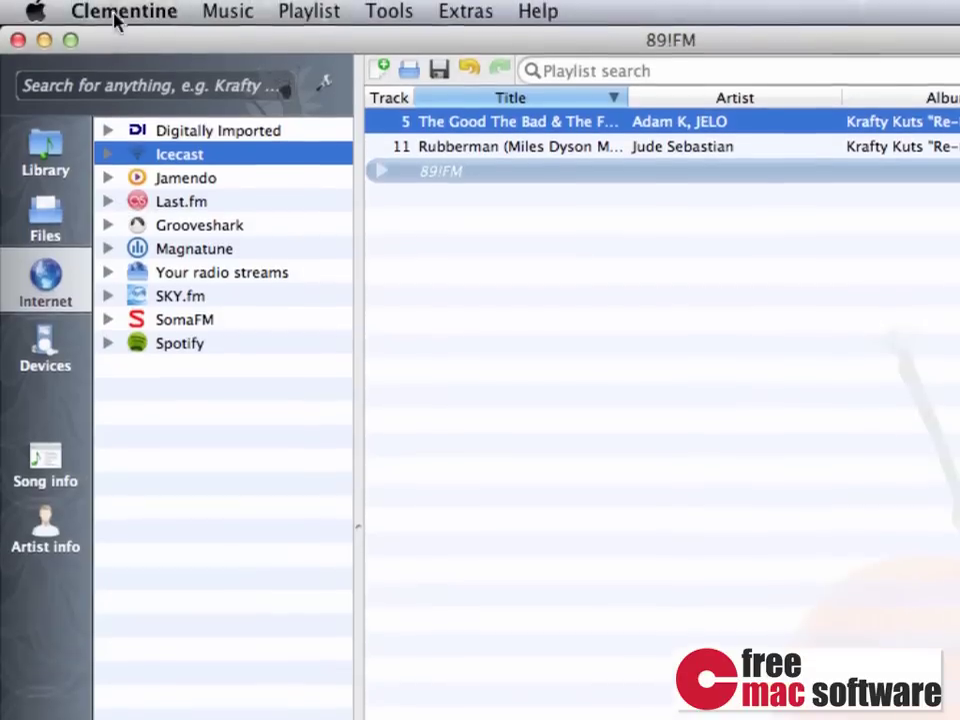
{"action": "left_click", "coordinate": [118, 13]}
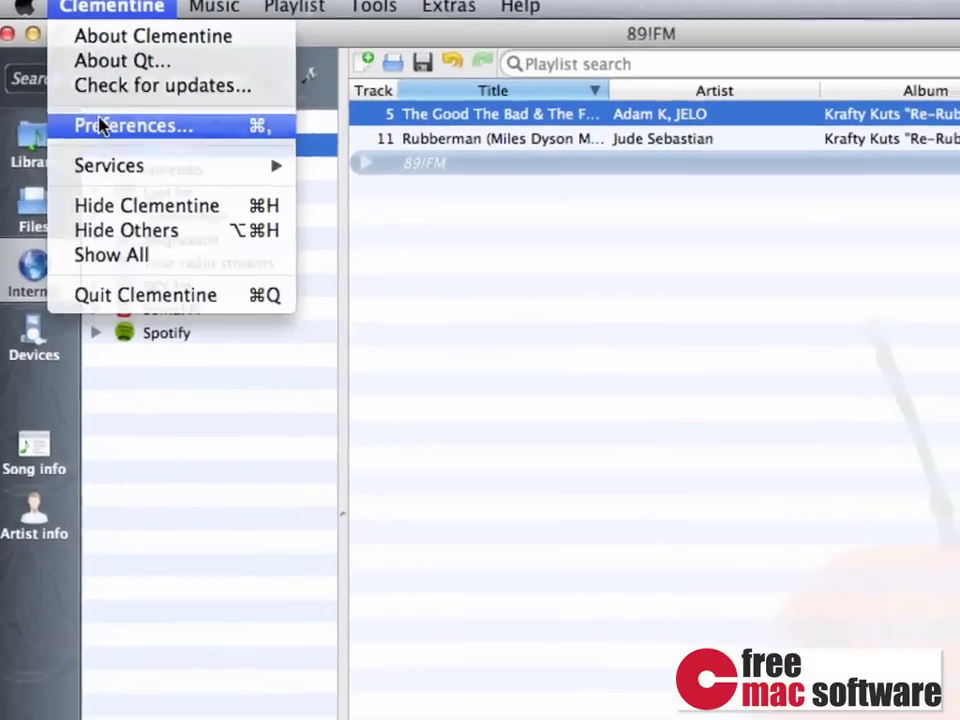
{"action": "left_click", "coordinate": [100, 125]}
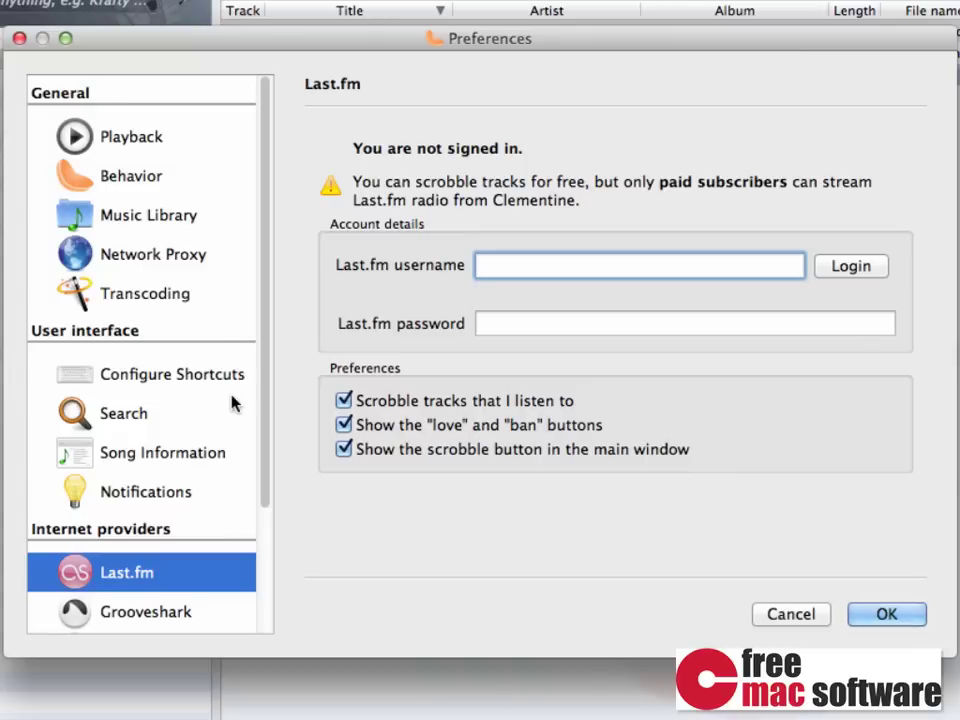
{"action": "scroll", "coordinate": [232, 402], "scroll_direction": "down", "scroll_amount": 4}
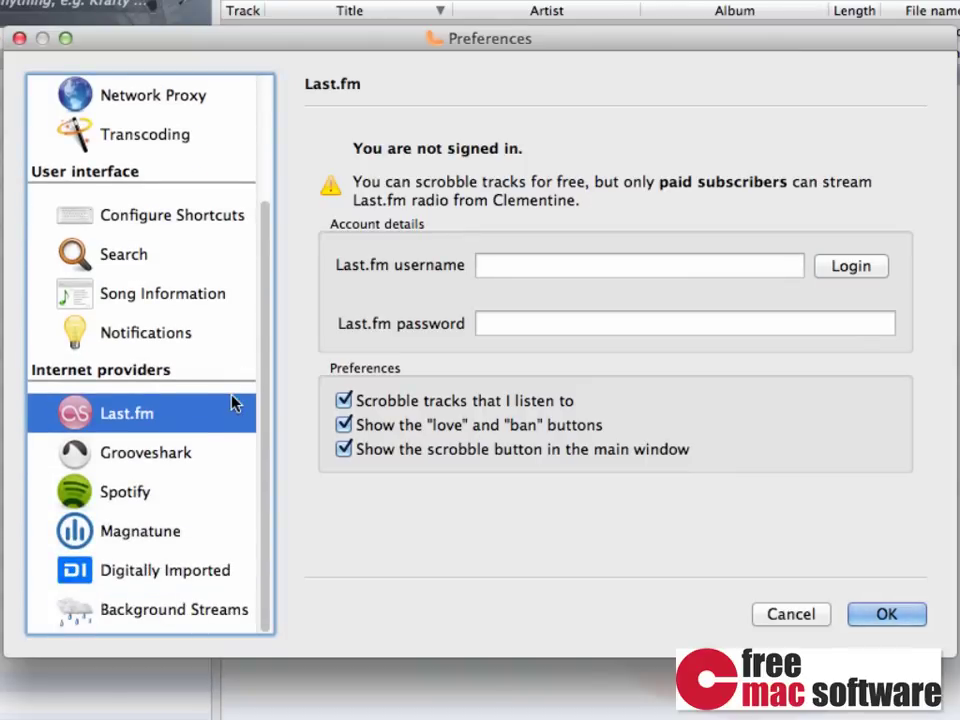
{"action": "left_click", "coordinate": [189, 450]}
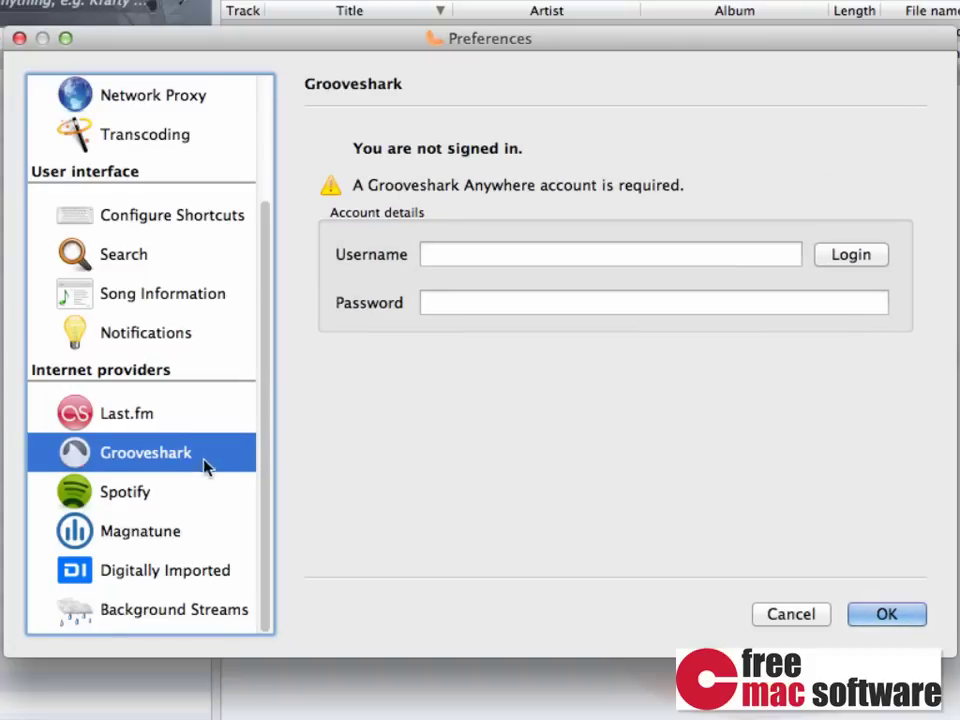
{"action": "left_click", "coordinate": [208, 495]}
{"action": "left_click", "coordinate": [218, 537]}
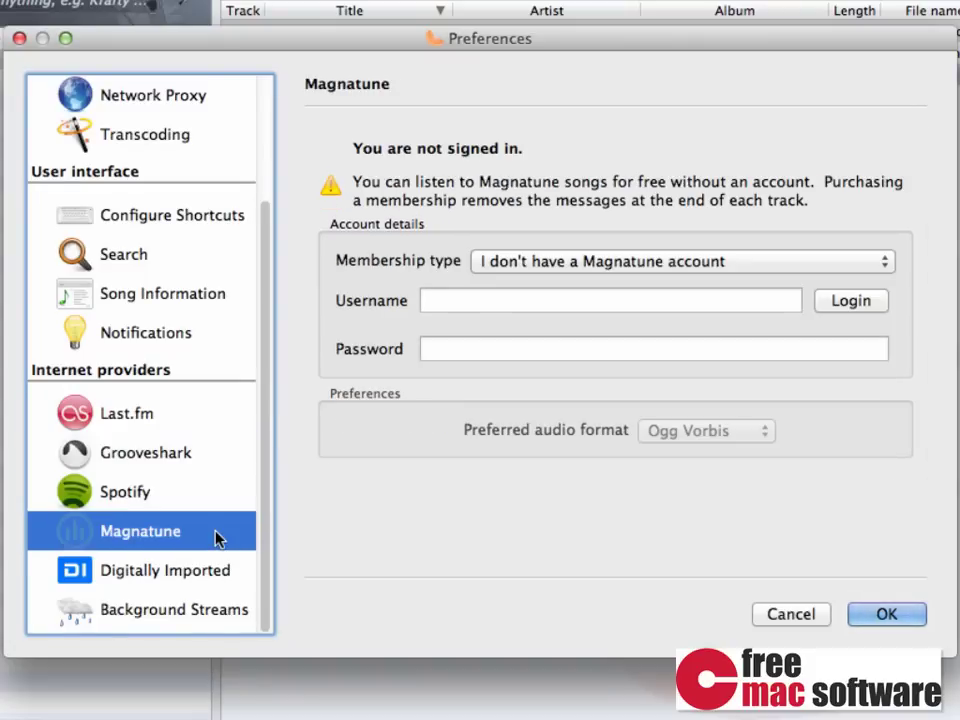
{"action": "left_click", "coordinate": [220, 432]}
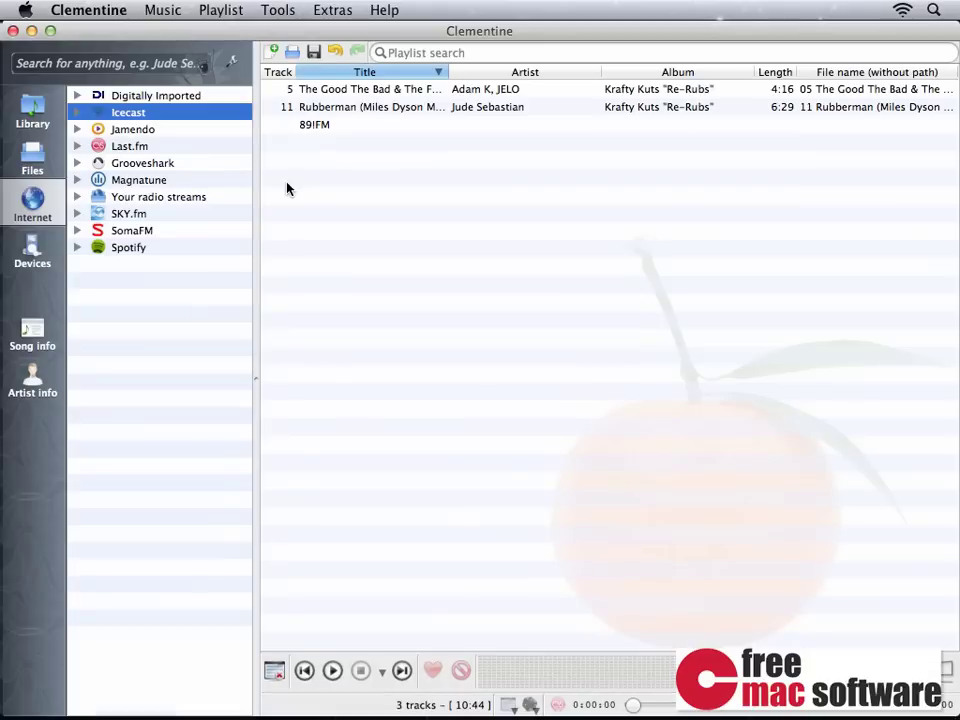
Step: Add 03 Duul.mp3 from the Desktop folder to the current playlist
{"action": "left_click", "coordinate": [34, 154]}
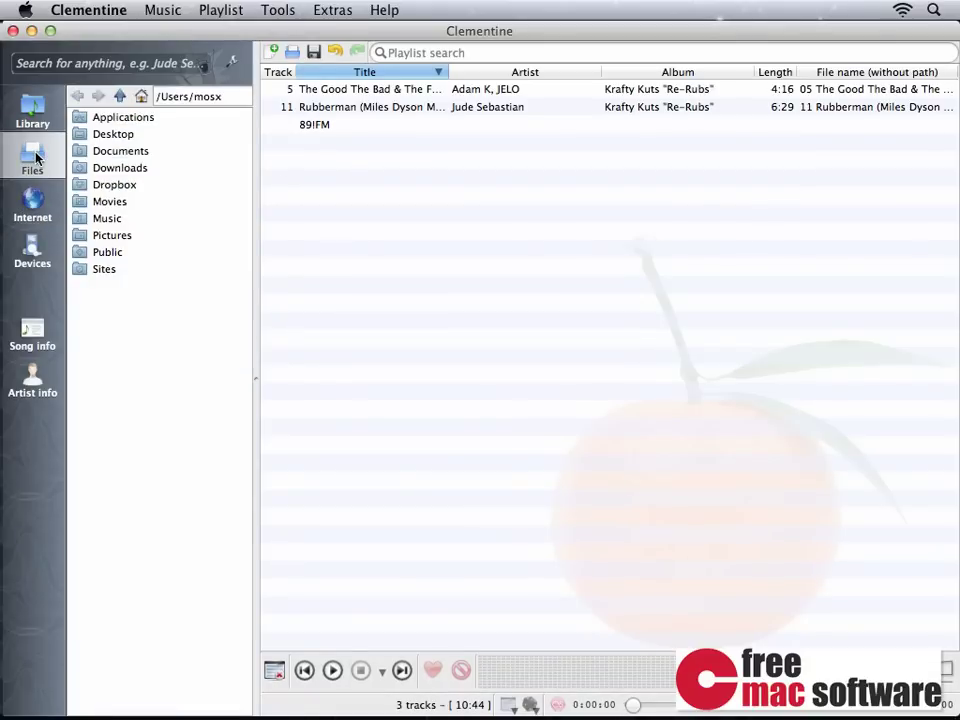
{"action": "left_click", "coordinate": [92, 136]}
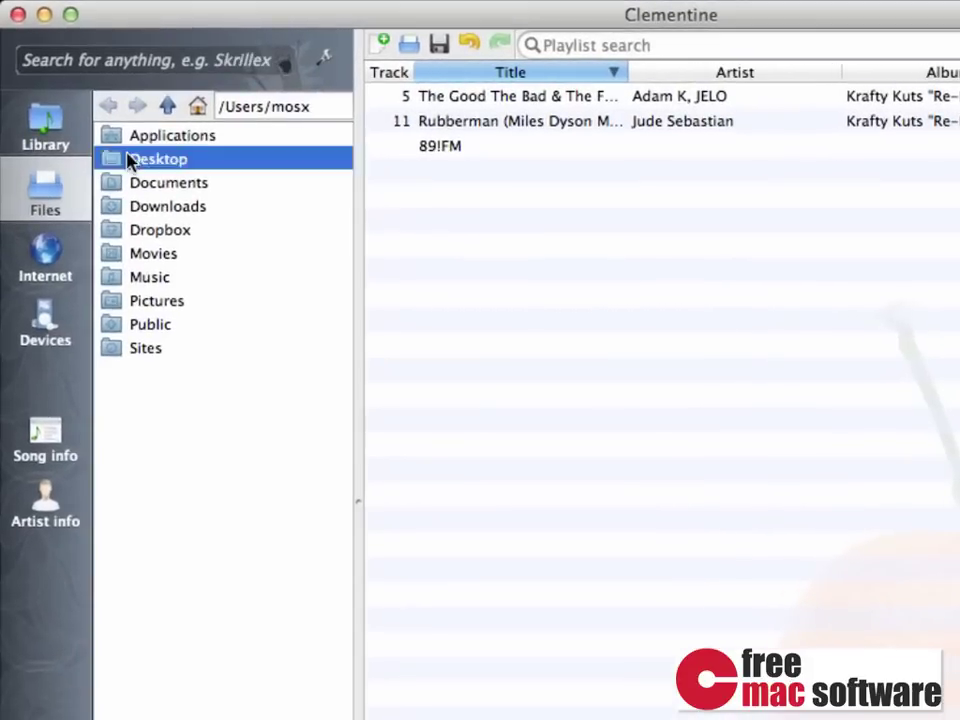
{"action": "double_click", "coordinate": [128, 160]}
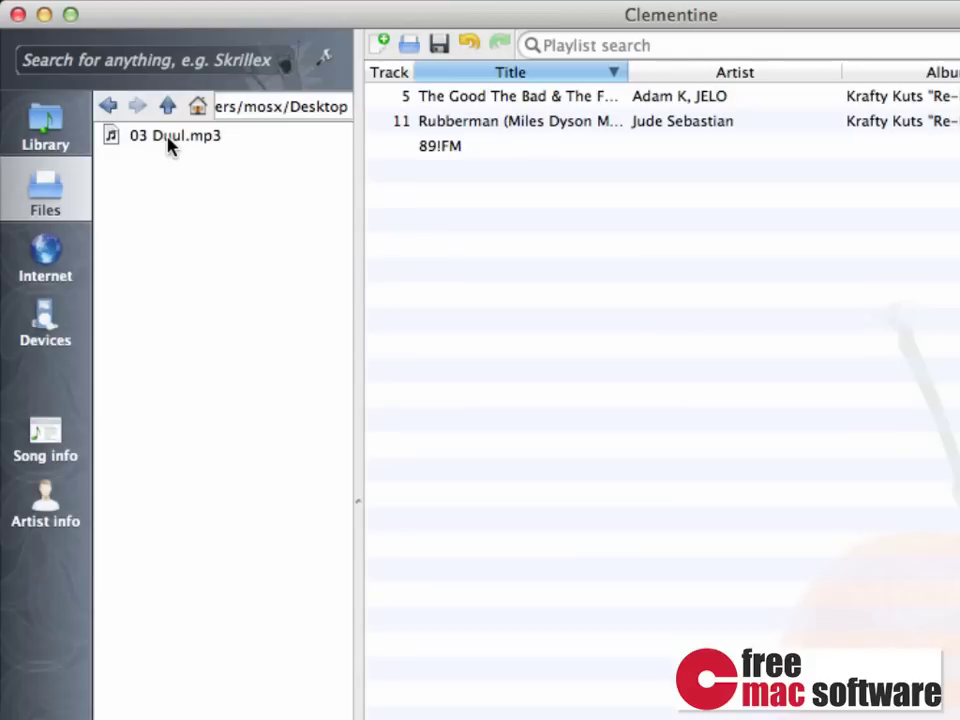
{"action": "left_click_drag", "start_coordinate": [168, 145], "coordinate": [527, 252]}
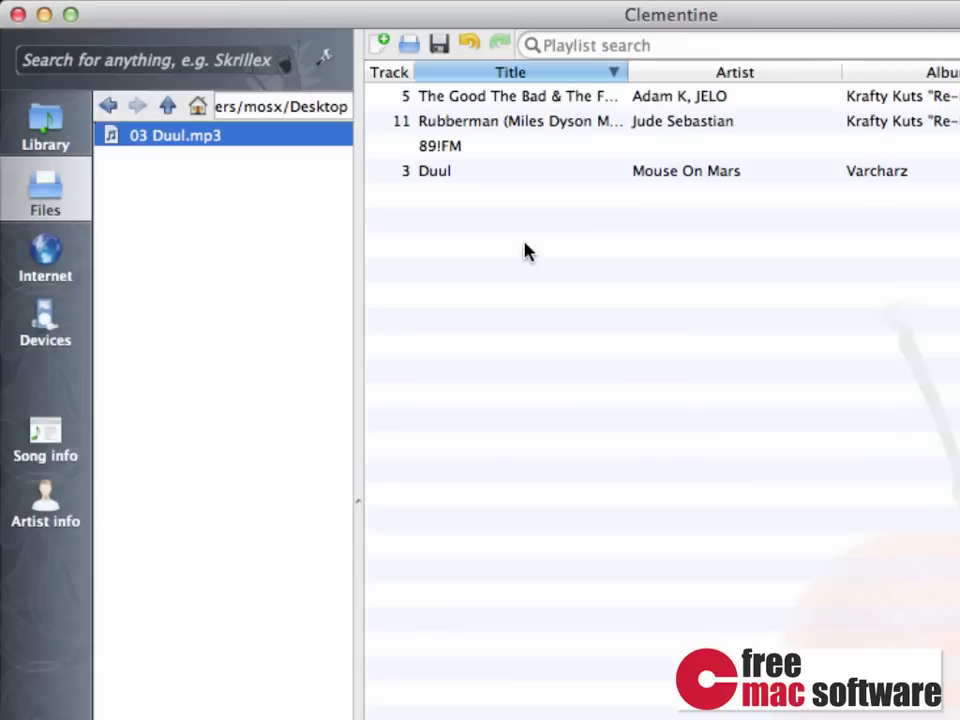
Step: Add Skrillex's "Kill Everybody (Bare Noize Remix)" from the library to the playlist and play it
{"action": "left_click", "coordinate": [62, 341]}
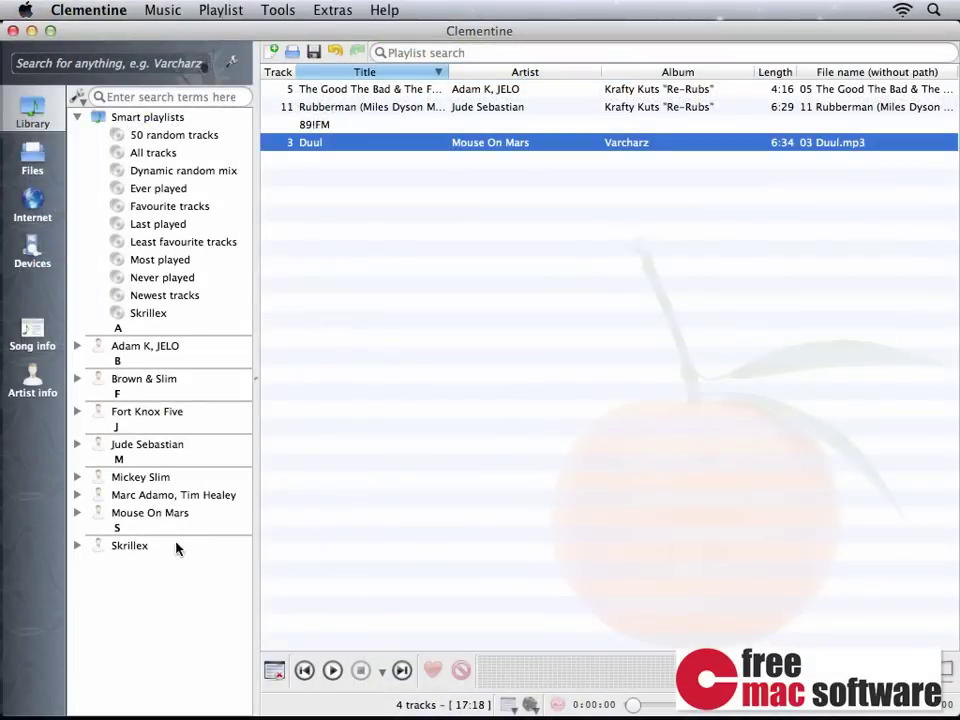
{"action": "left_click", "coordinate": [73, 548]}
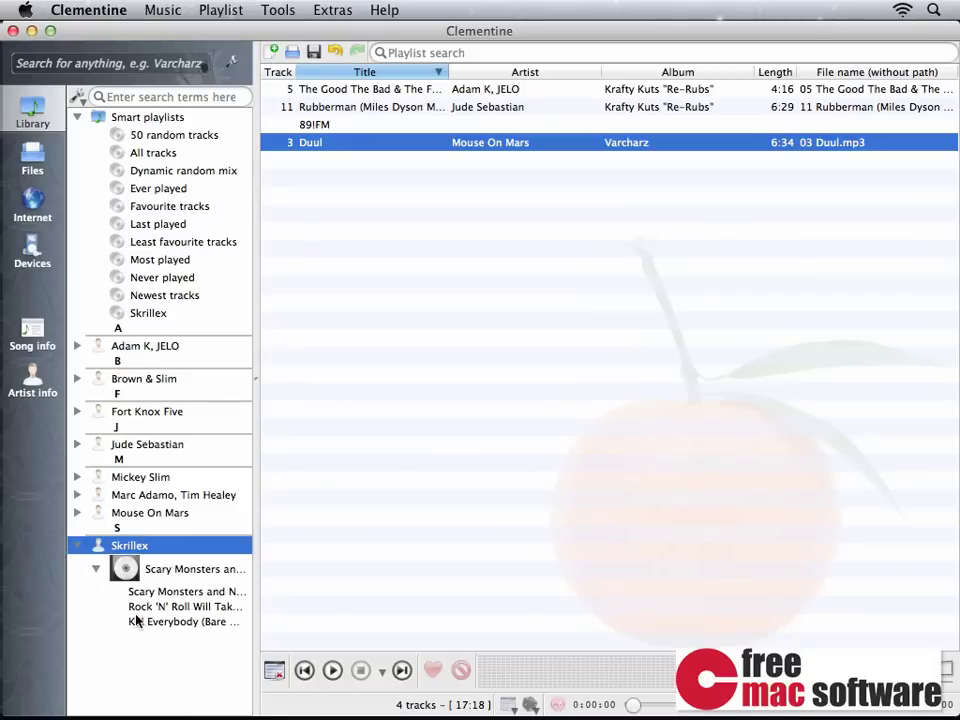
{"action": "left_click", "coordinate": [205, 621]}
{"action": "left_click_drag", "start_coordinate": [205, 621], "coordinate": [429, 349]}
{"action": "double_click", "coordinate": [476, 161]}
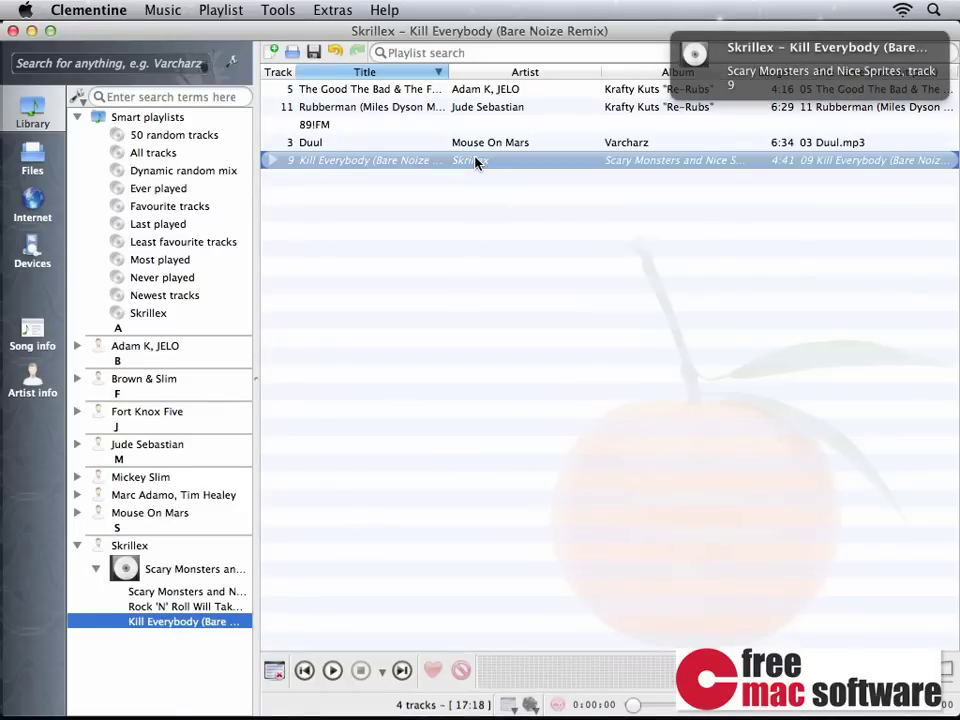
Step: Examine the playing track's song info in a widened pane and the artist's photos, tags and biographies, including the last.fm one
{"action": "left_click", "coordinate": [30, 336]}
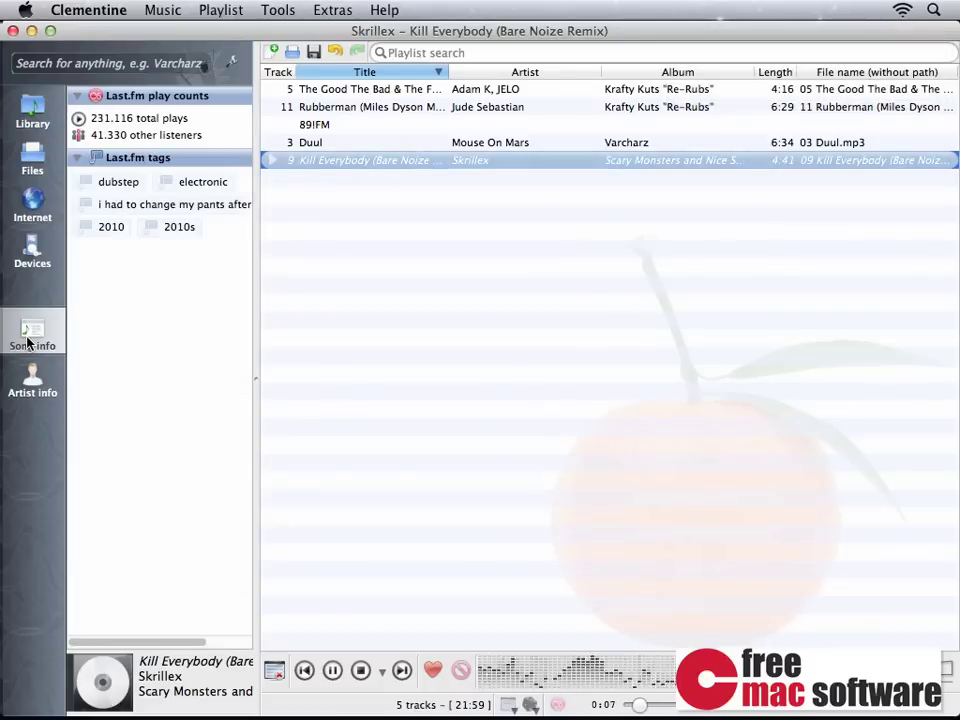
{"action": "left_click_drag", "start_coordinate": [256, 370], "coordinate": [409, 369]}
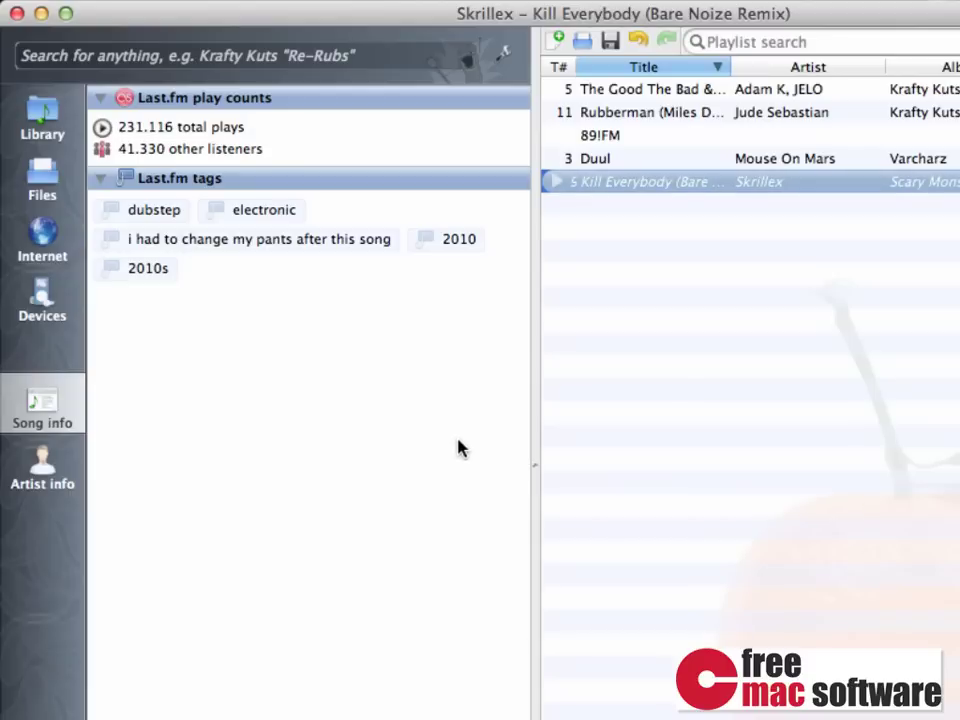
{"action": "left_click", "coordinate": [41, 460]}
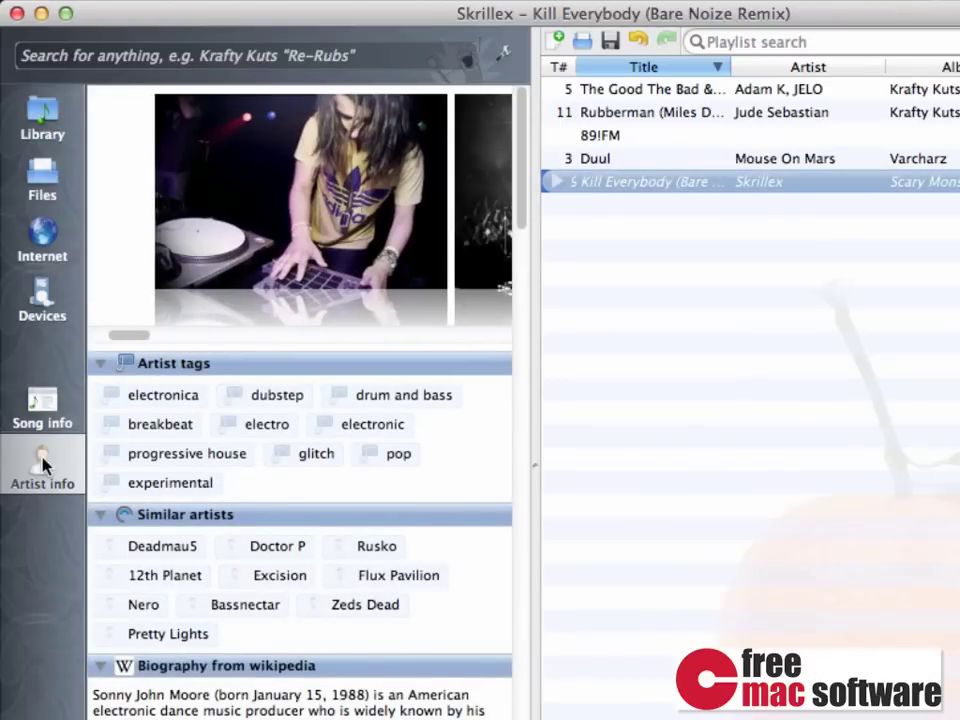
{"action": "left_click_drag", "start_coordinate": [122, 335], "coordinate": [240, 345]}
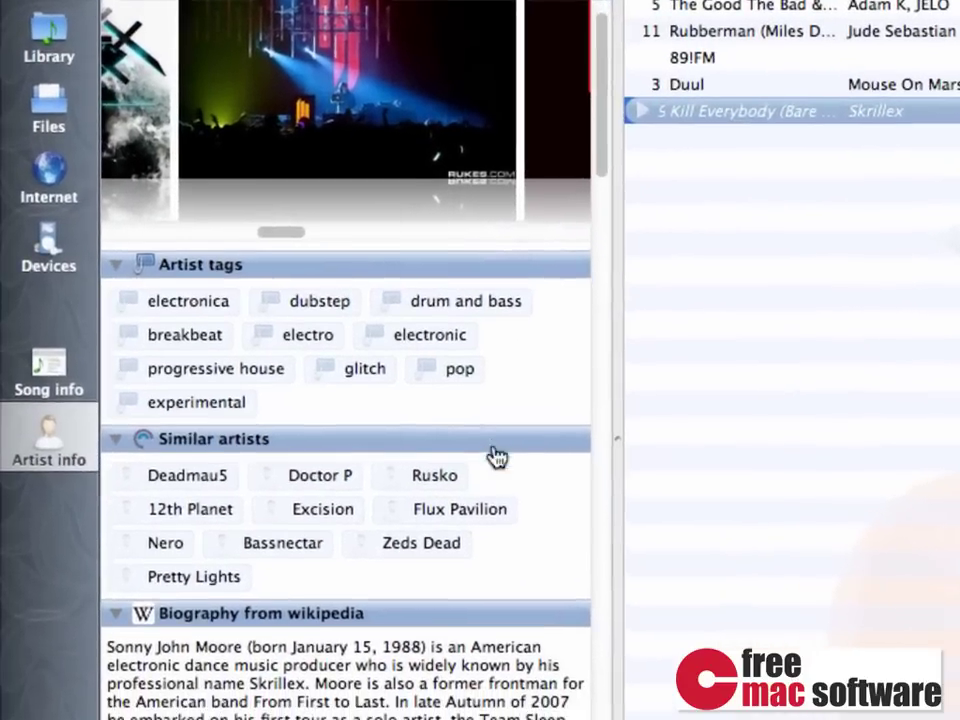
{"action": "scroll", "coordinate": [497, 457], "scroll_direction": "down", "scroll_amount": 3}
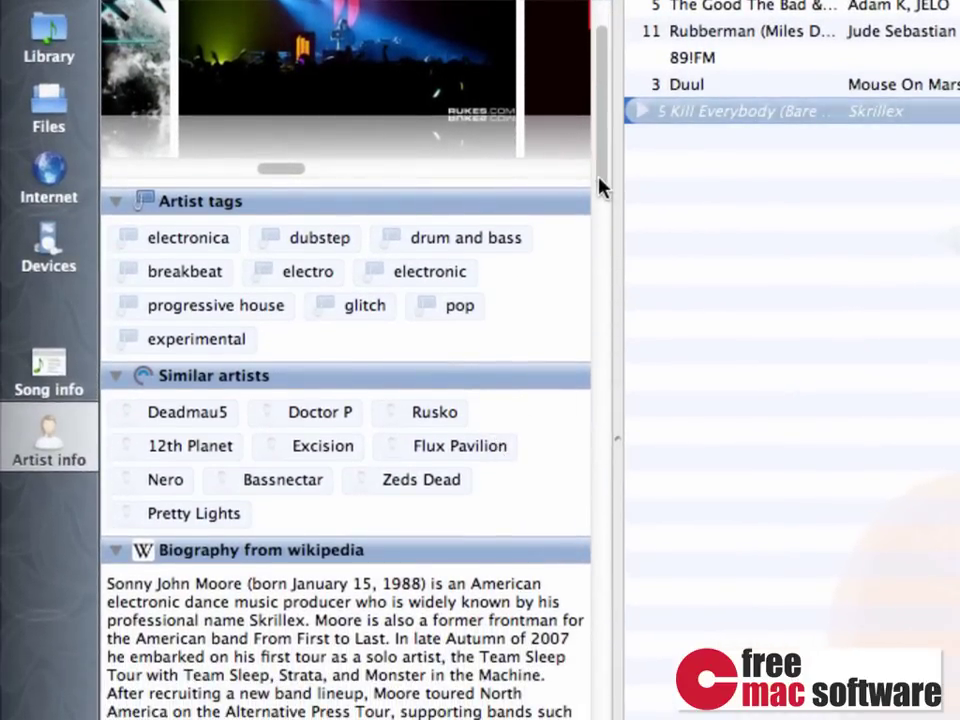
{"action": "left_click_drag", "start_coordinate": [601, 188], "coordinate": [601, 282]}
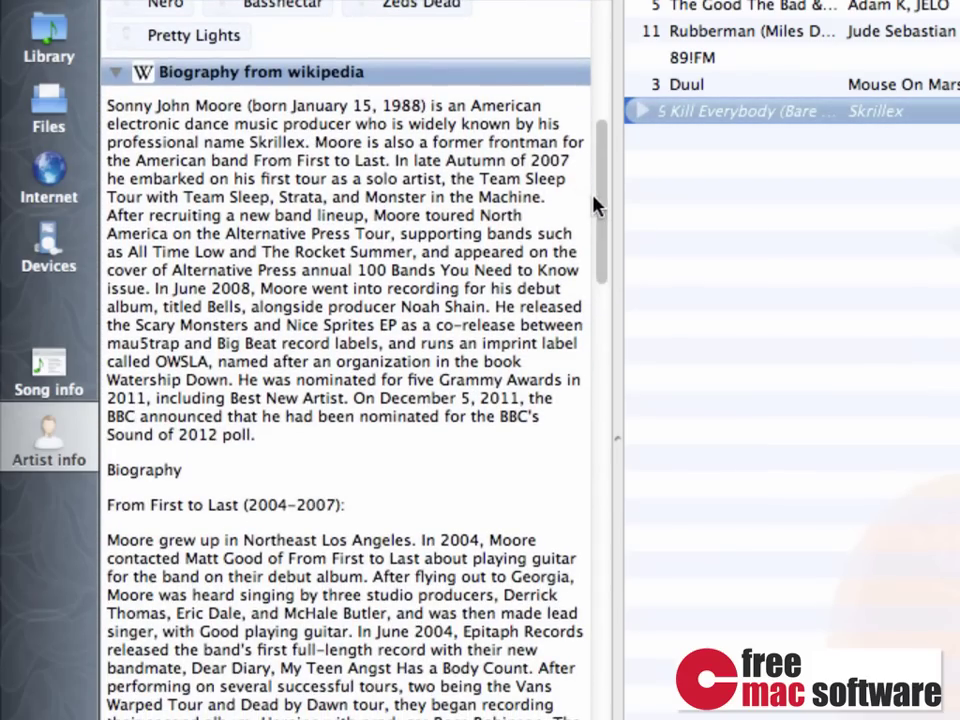
{"action": "left_click_drag", "start_coordinate": [600, 208], "coordinate": [590, 719]}
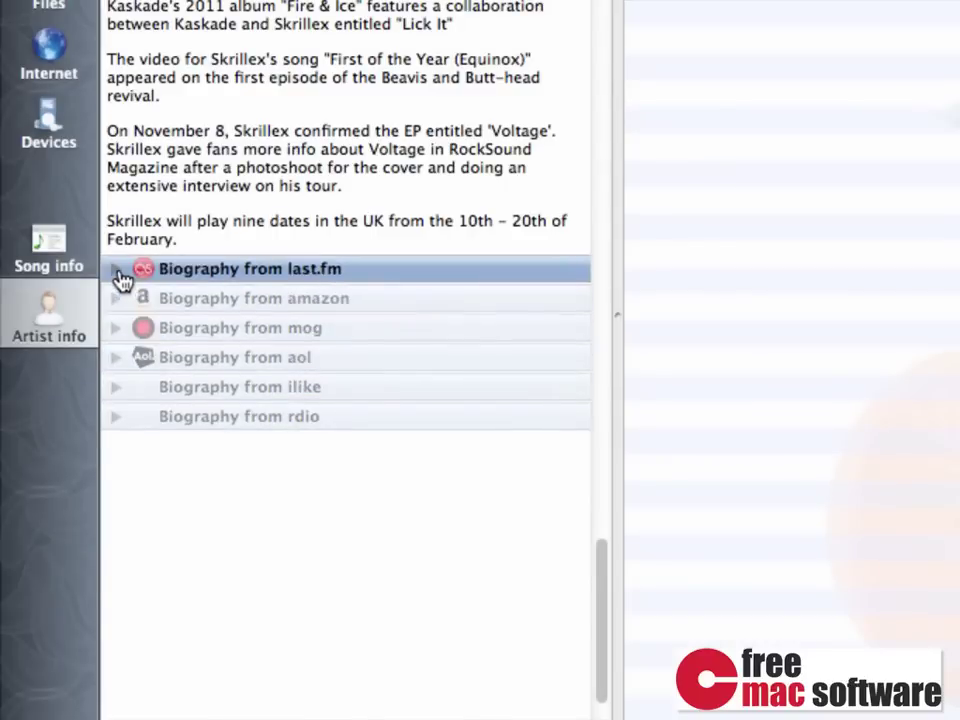
{"action": "left_click", "coordinate": [118, 272]}
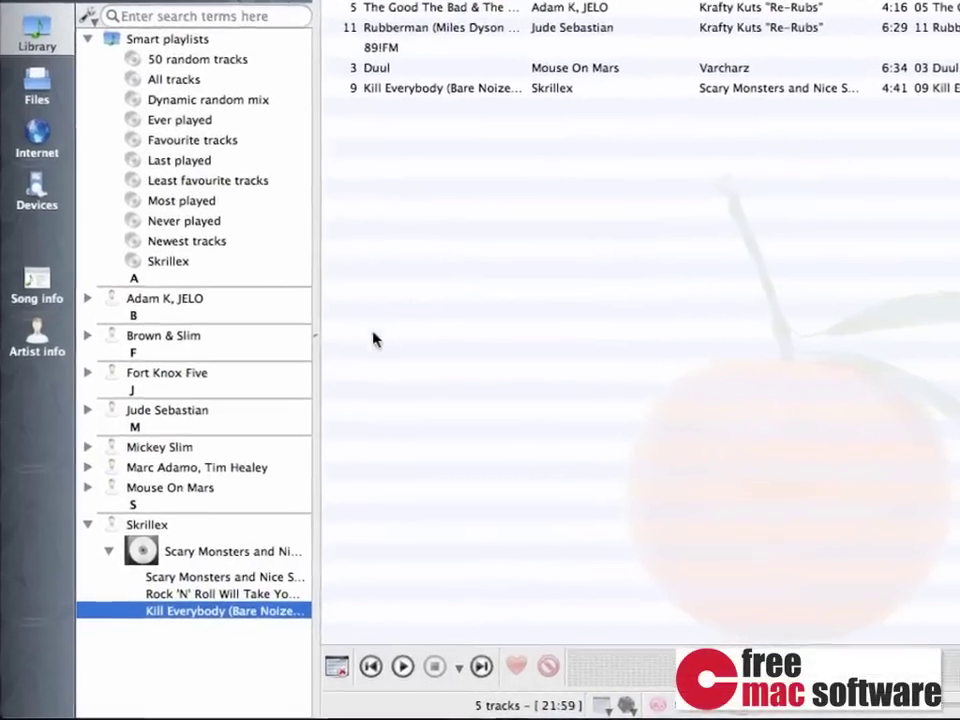
Step: Open the track information of "Scary Monsters and Nice Sprites" from the library and review its summary, tags and cover art options
{"action": "right_click", "coordinate": [281, 562]}
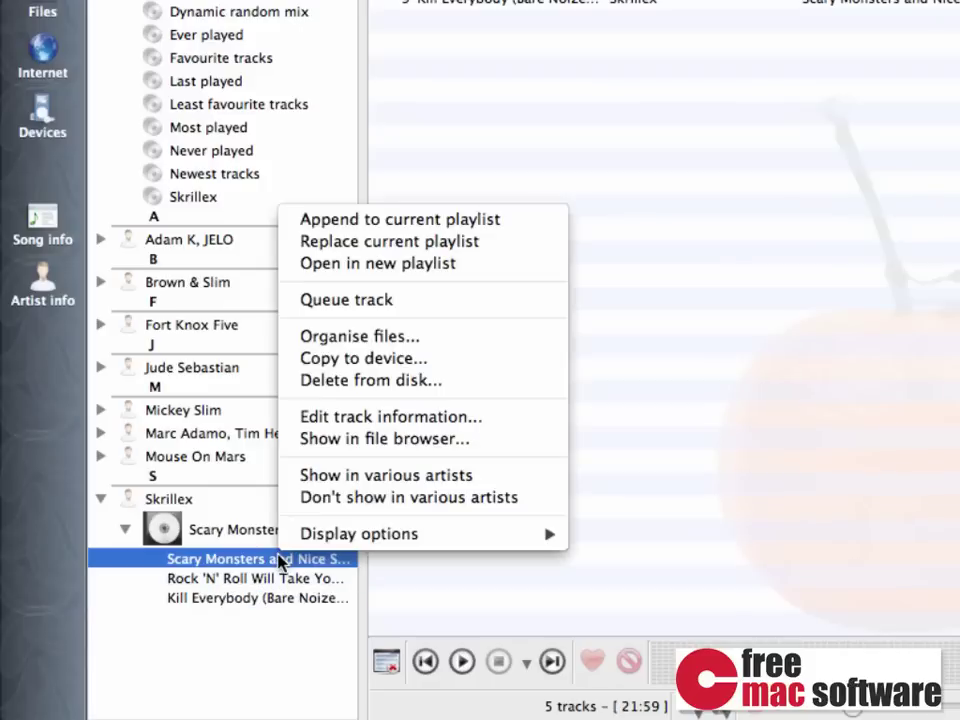
{"action": "left_click", "coordinate": [428, 418]}
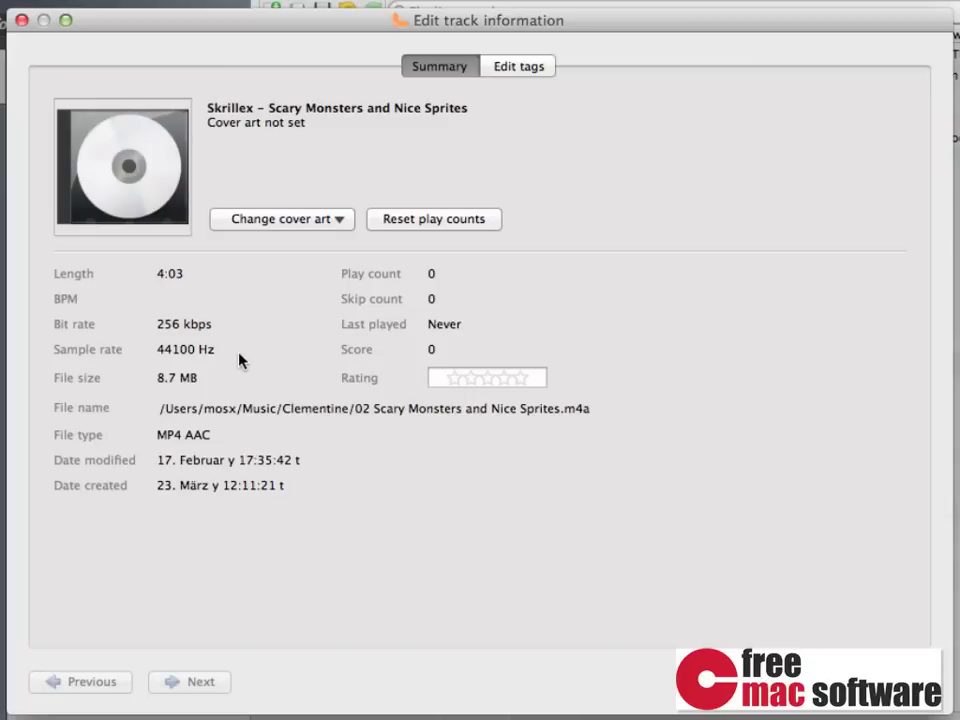
{"action": "left_click", "coordinate": [514, 74]}
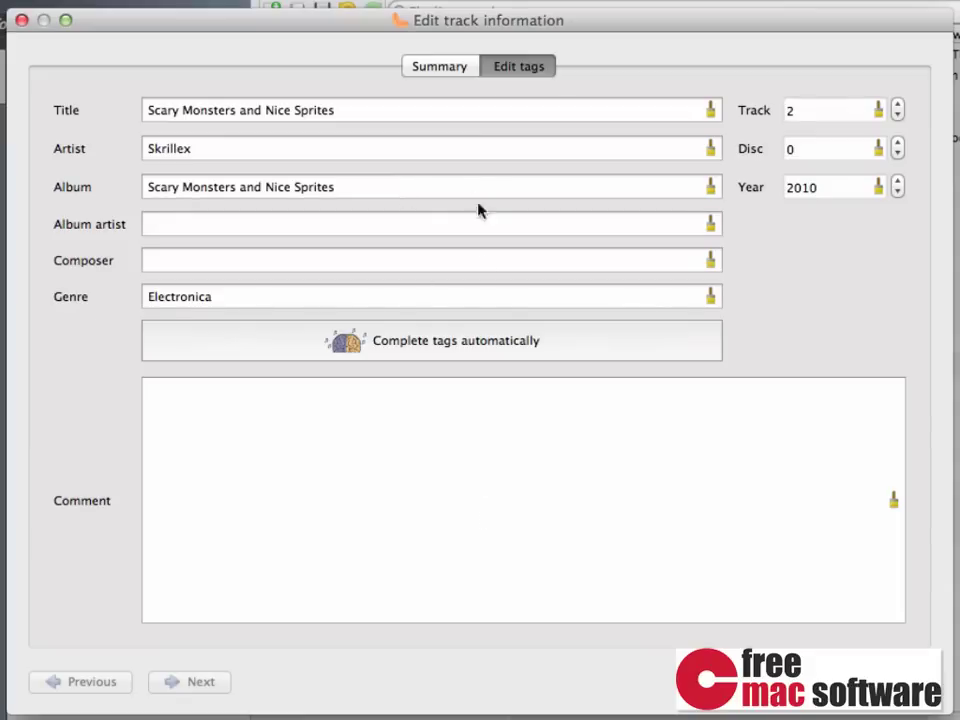
{"action": "left_click", "coordinate": [444, 70]}
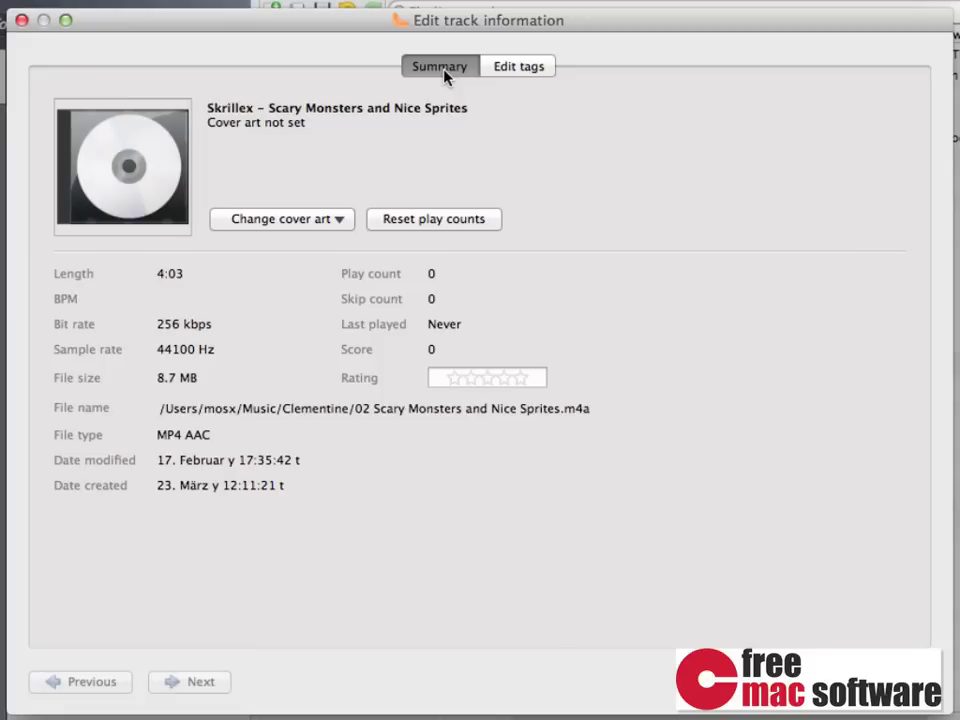
{"action": "left_click", "coordinate": [295, 219]}
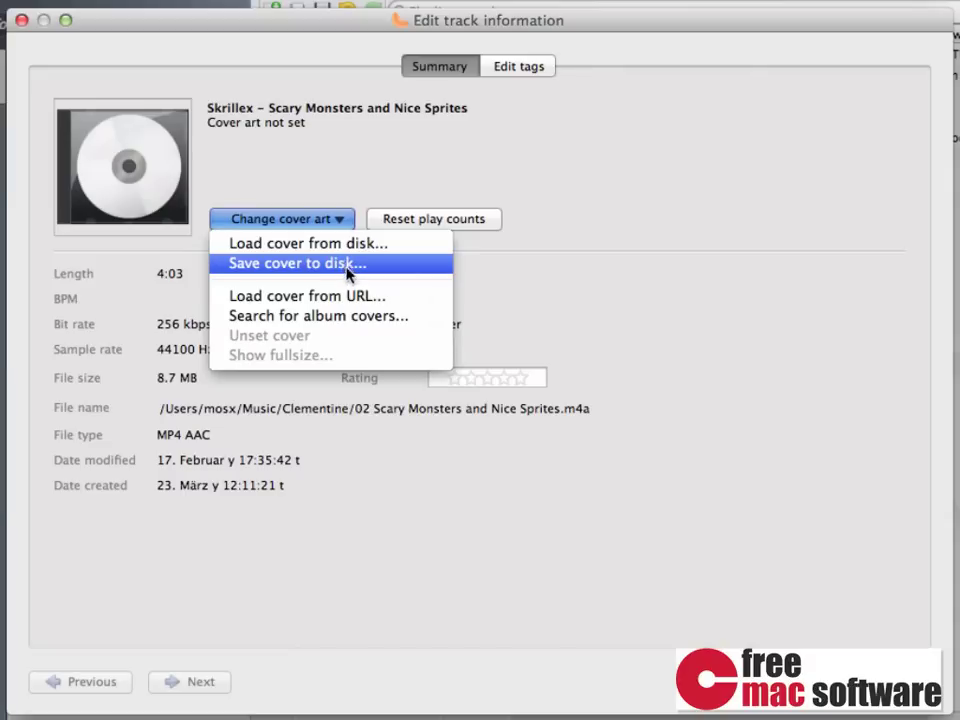
{"action": "left_click", "coordinate": [544, 300]}
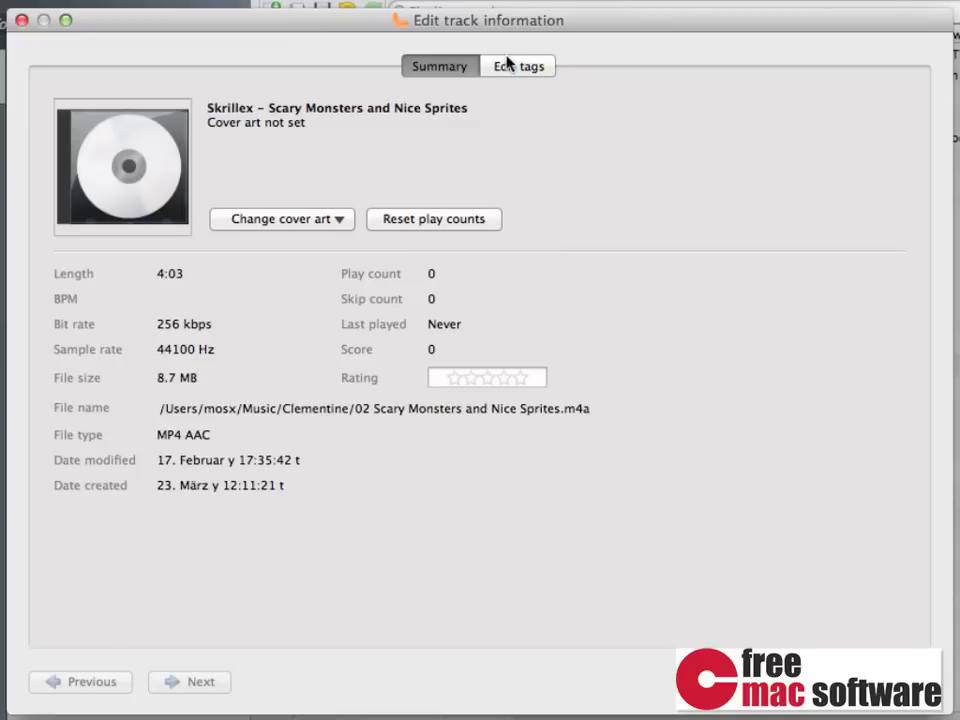
Step: Clear the title in the tags of "Scary Monsters and Nice Sprites" and go to the artist field
{"action": "left_click", "coordinate": [509, 64]}
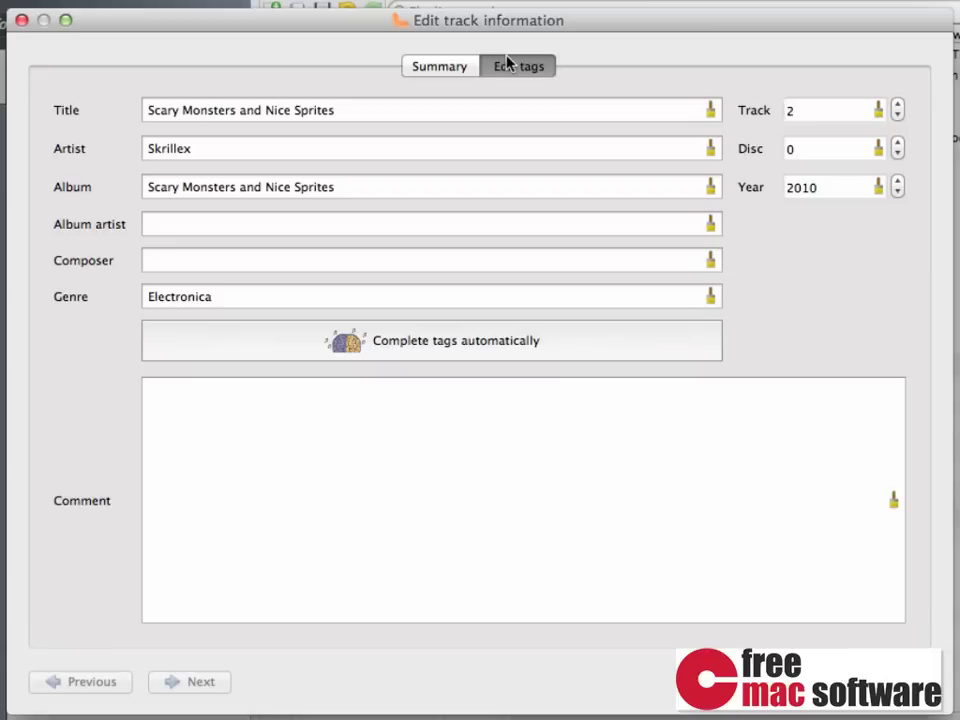
{"action": "left_click", "coordinate": [385, 110]}
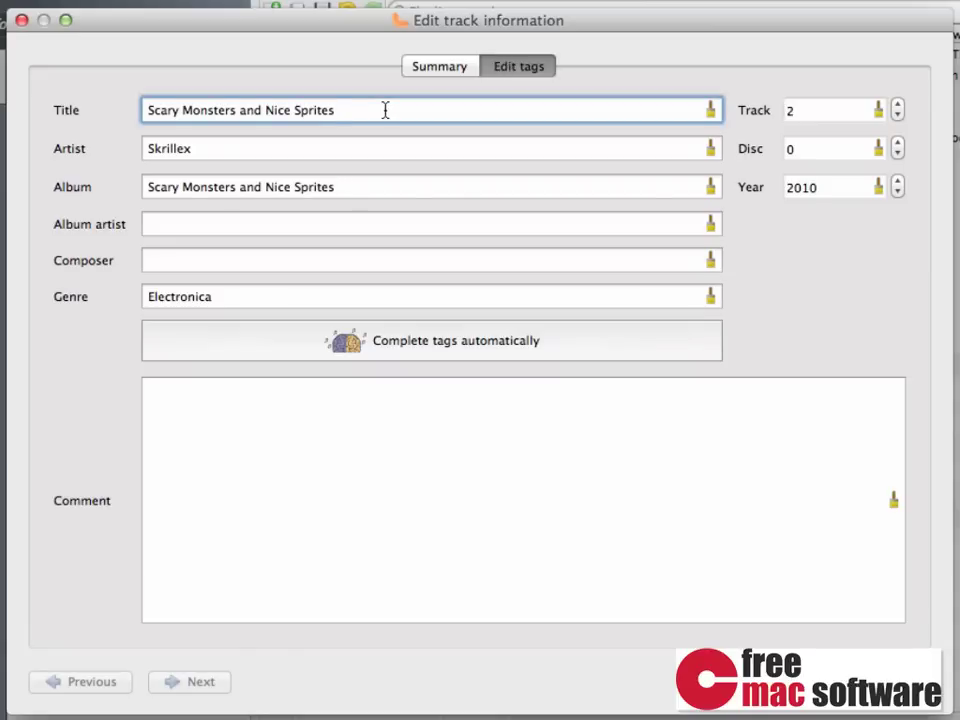
{"action": "key", "text": "super+a"}
{"action": "key", "text": "BackSpace"}
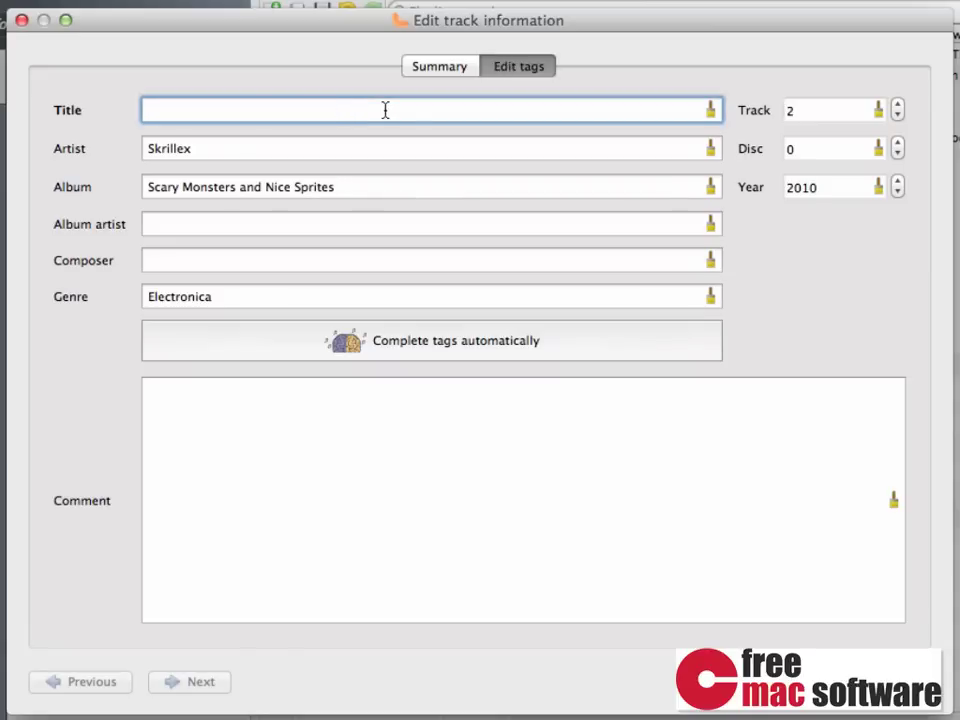
{"action": "left_click", "coordinate": [403, 149]}
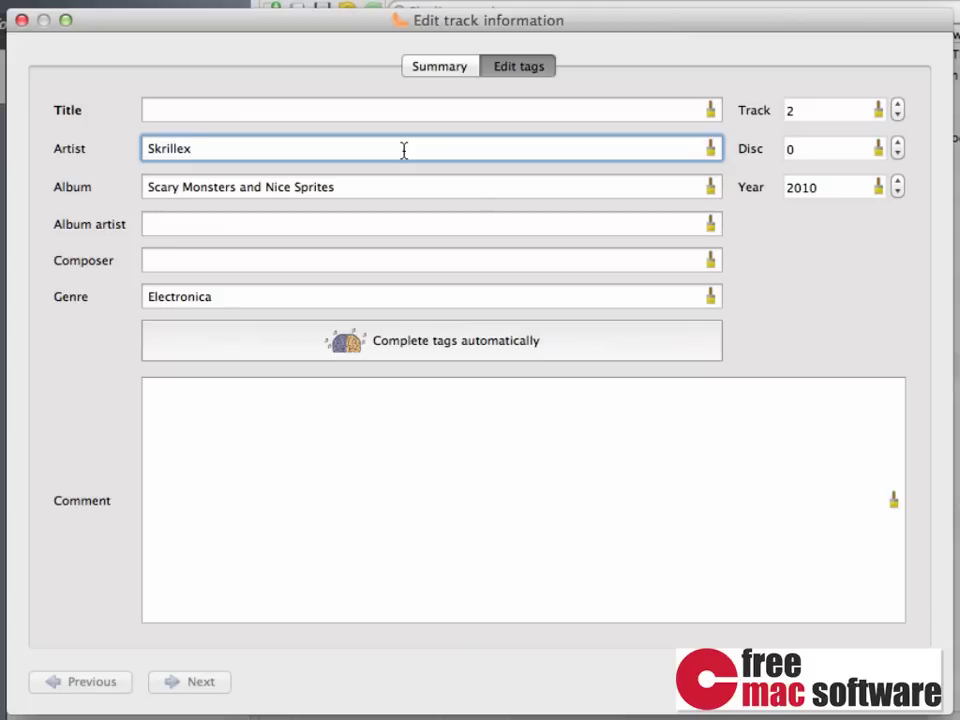
Step: Complete the tags of "Scary Monsters and Nice Sprites" automatically from the suggested match and save the track information
{"action": "left_click", "coordinate": [558, 352]}
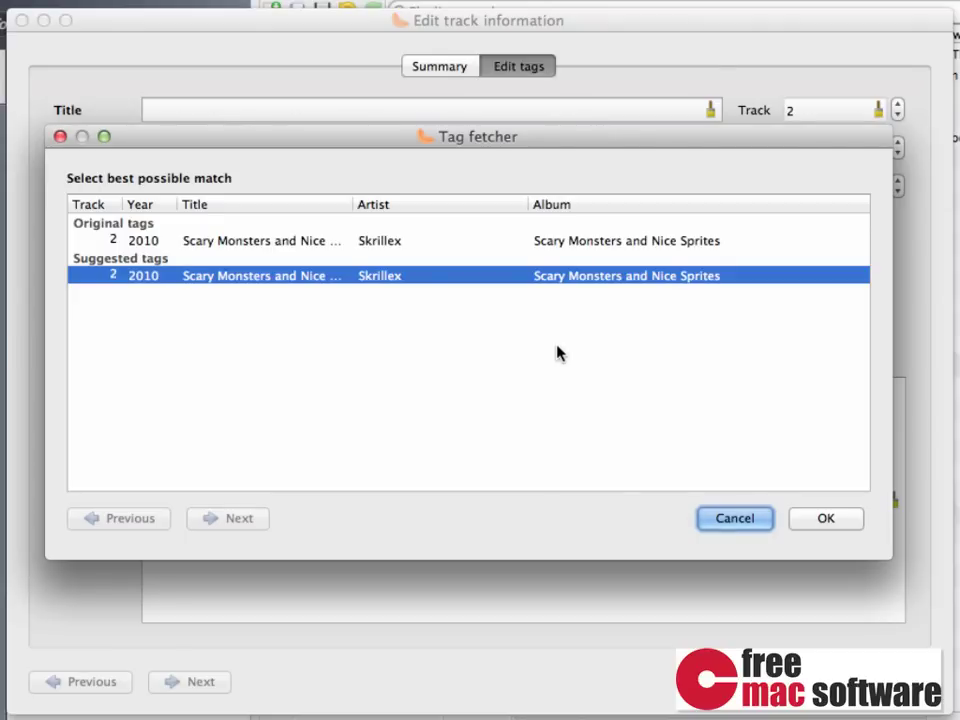
{"action": "left_click", "coordinate": [540, 245]}
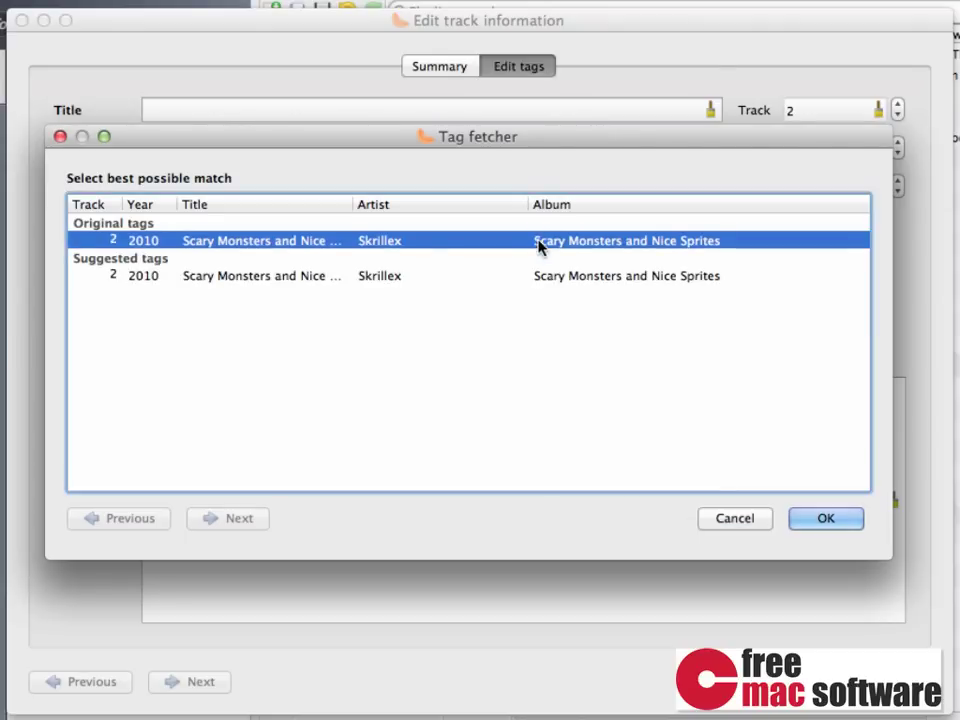
{"action": "left_click", "coordinate": [576, 281]}
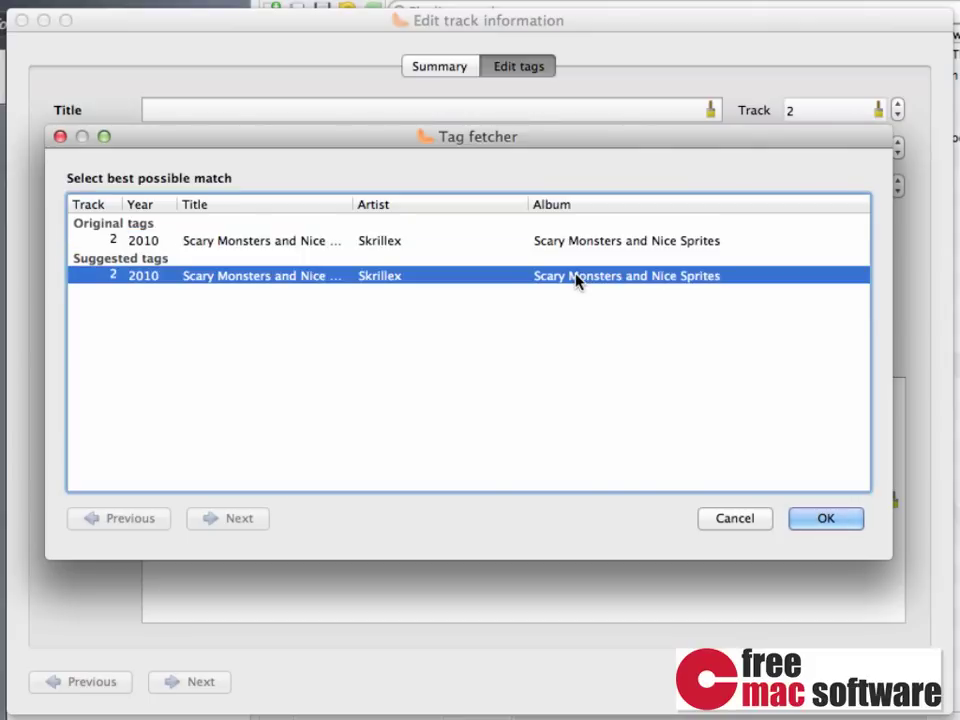
{"action": "left_click", "coordinate": [832, 518]}
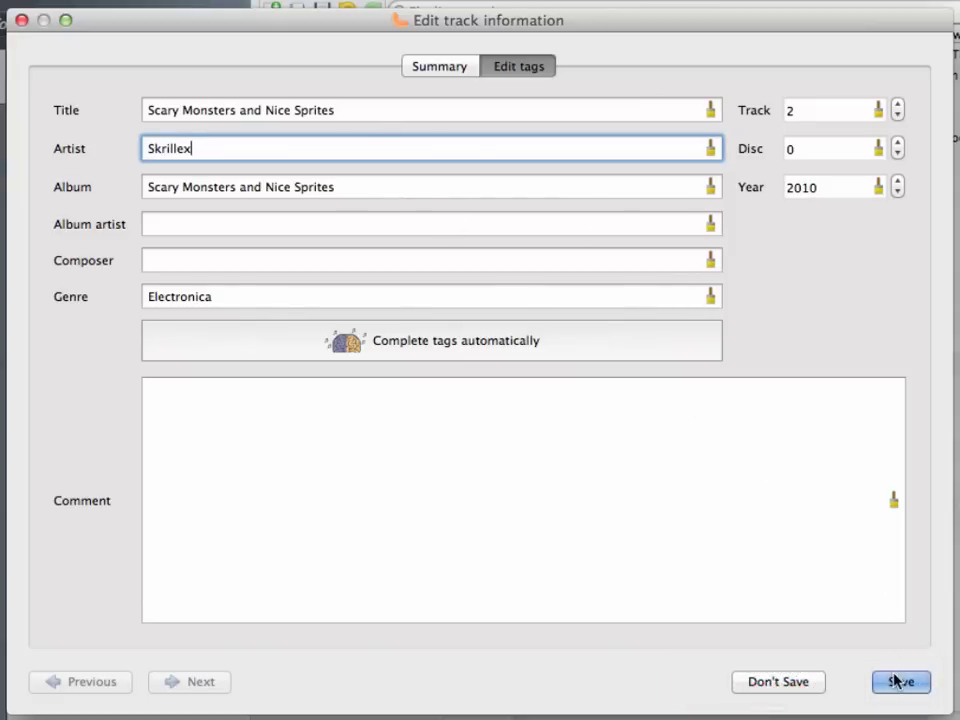
{"action": "left_click", "coordinate": [897, 681]}
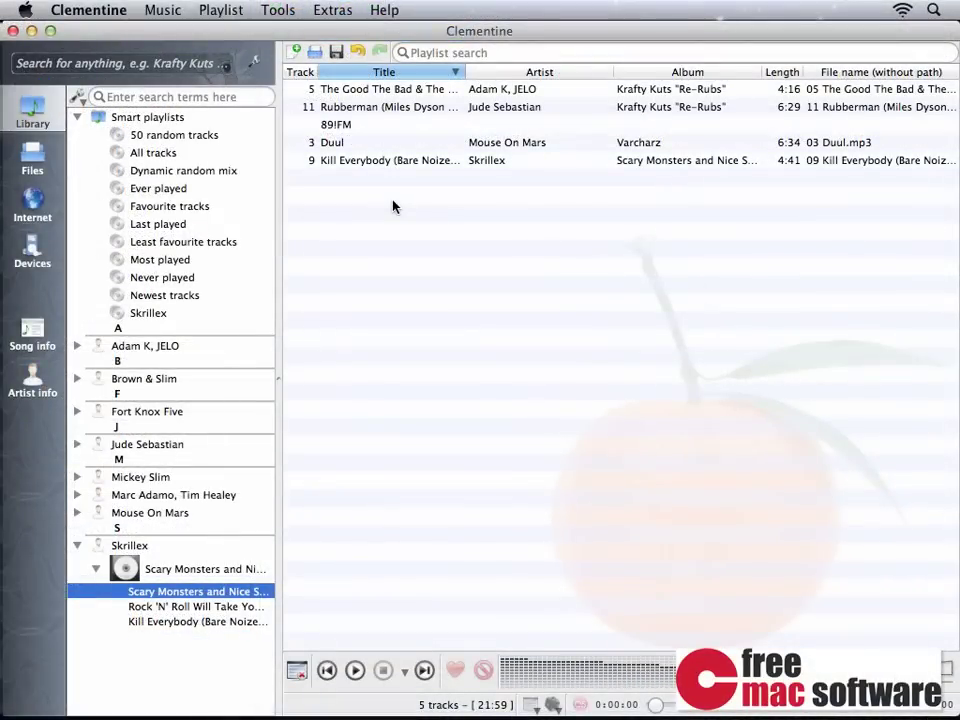
Step: Fetch the missing album covers in the Cover Manager and select the "Scary Monsters and Nice Sprites" cover
{"action": "left_click", "coordinate": [274, 12]}
{"action": "left_click", "coordinate": [276, 33]}
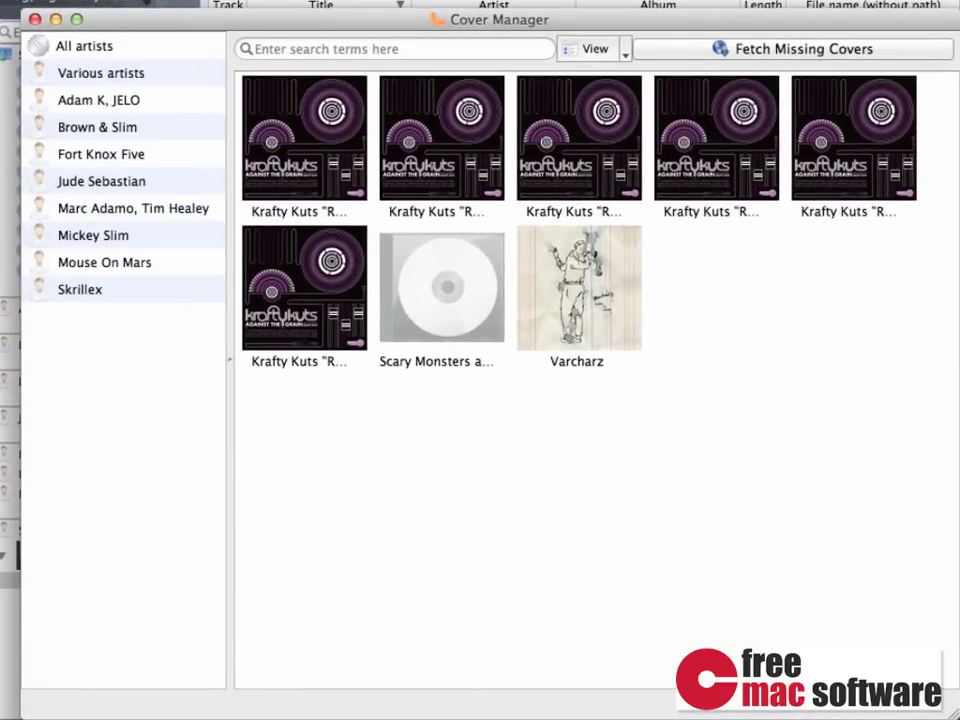
{"action": "left_click", "coordinate": [690, 48]}
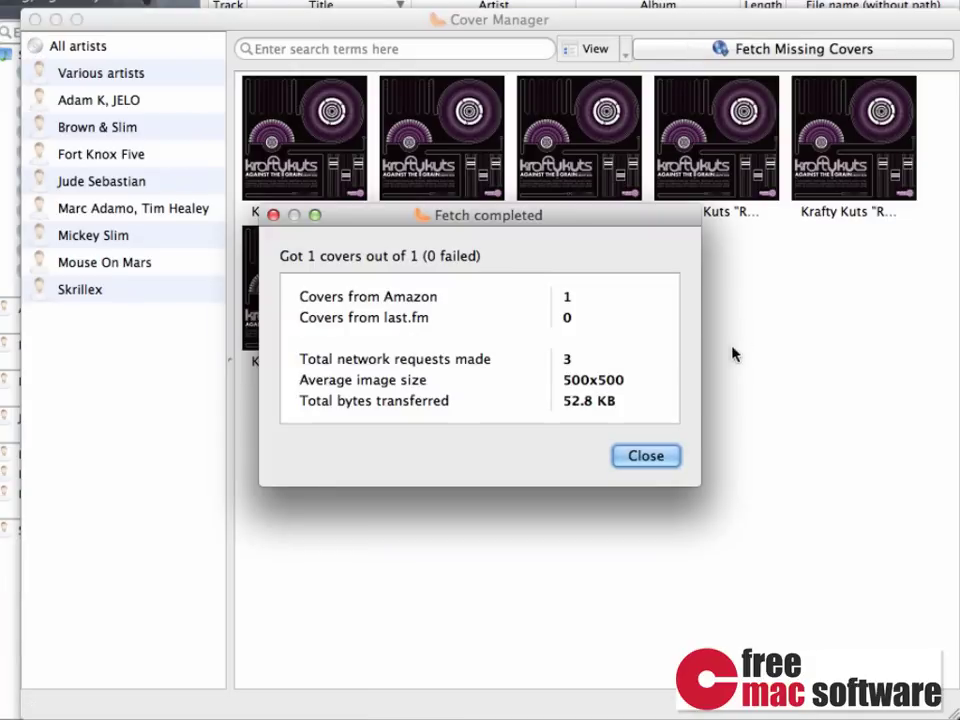
{"action": "left_click", "coordinate": [646, 458]}
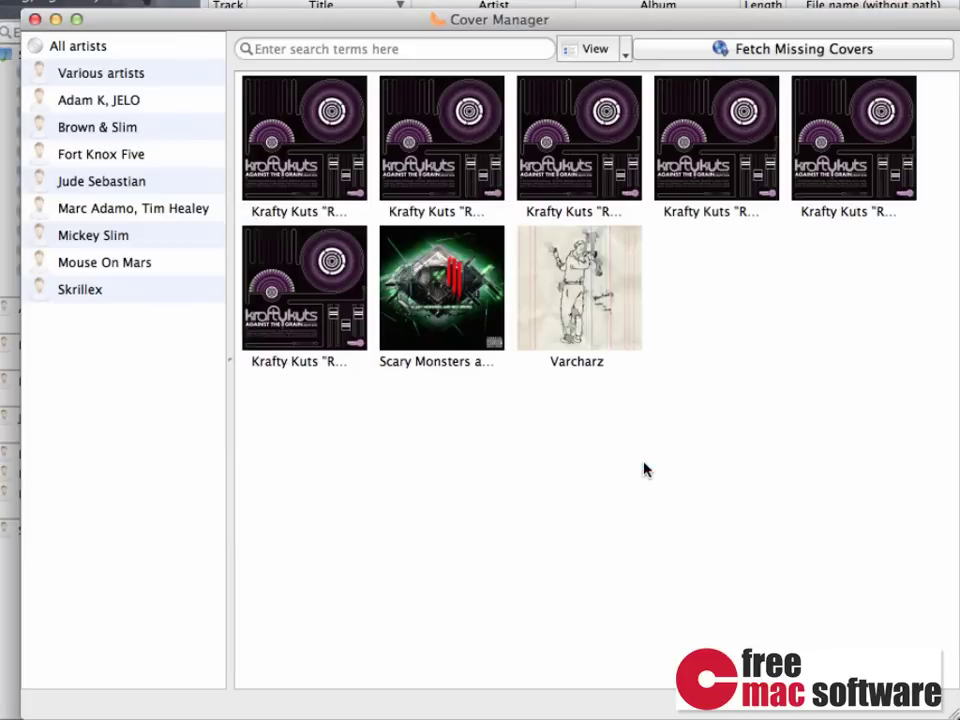
{"action": "left_click", "coordinate": [473, 329]}
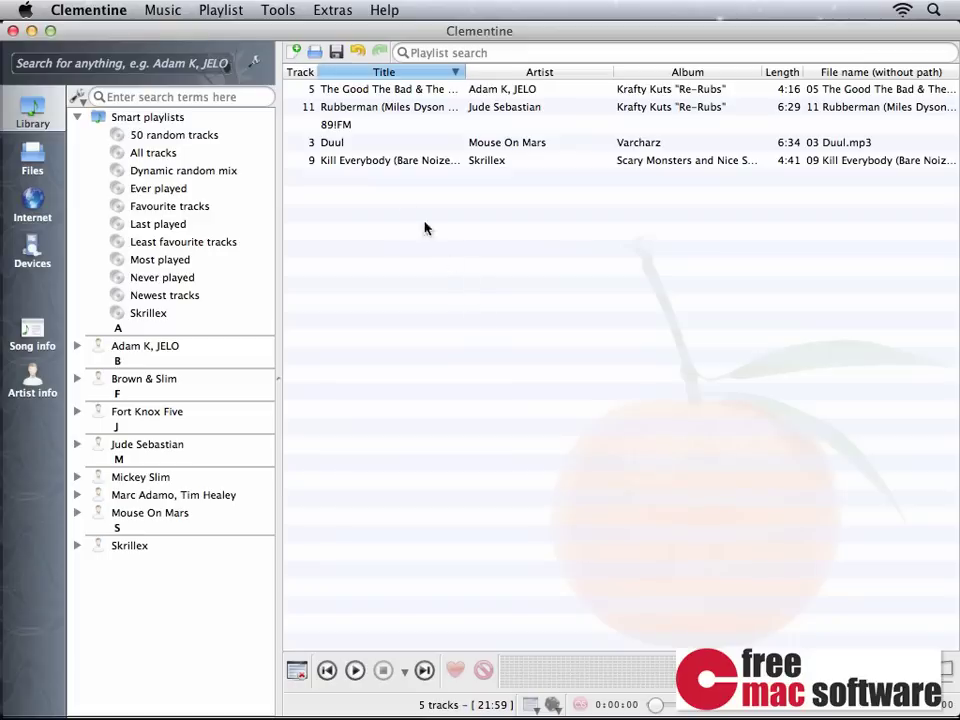
Step: Add the first six files of the Clementine music folder, from "01 Rock N' Roll" through "04 Inocular.mp3", to the Transcode Music list
{"action": "left_click", "coordinate": [280, 11]}
{"action": "left_click", "coordinate": [310, 104]}
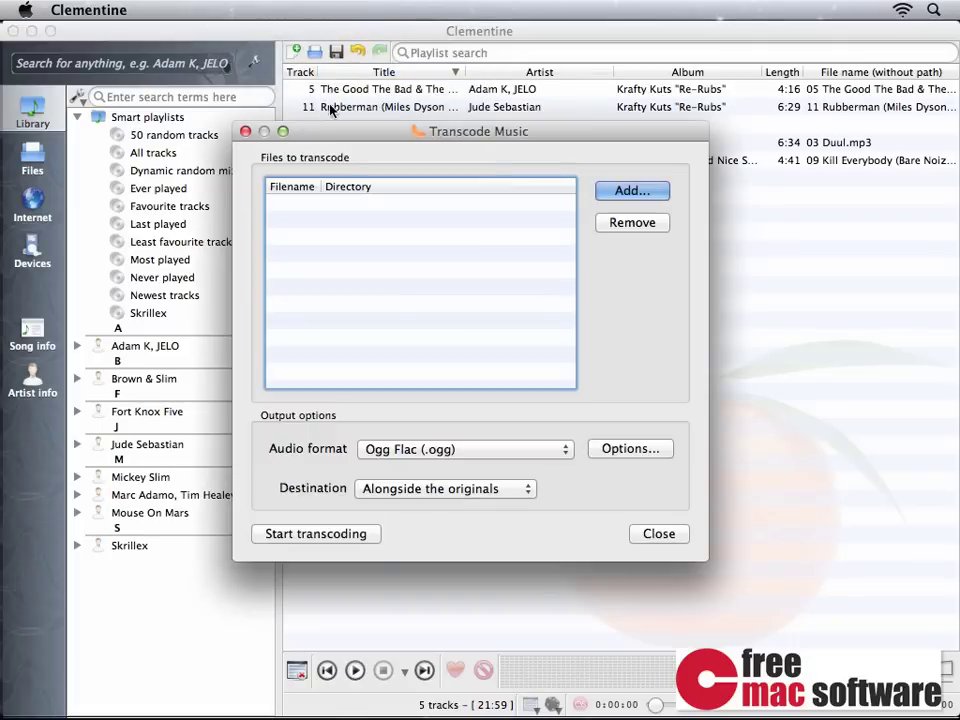
{"action": "left_click", "coordinate": [623, 191]}
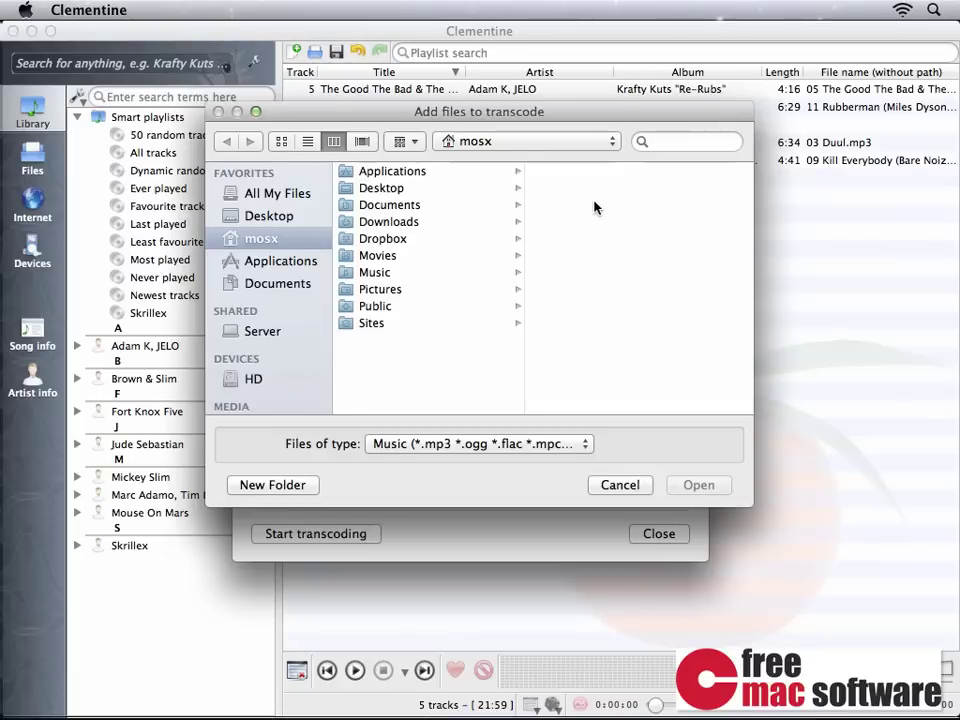
{"action": "left_click", "coordinate": [512, 273]}
{"action": "key", "text": "Right"}
{"action": "key", "text": "Right"}
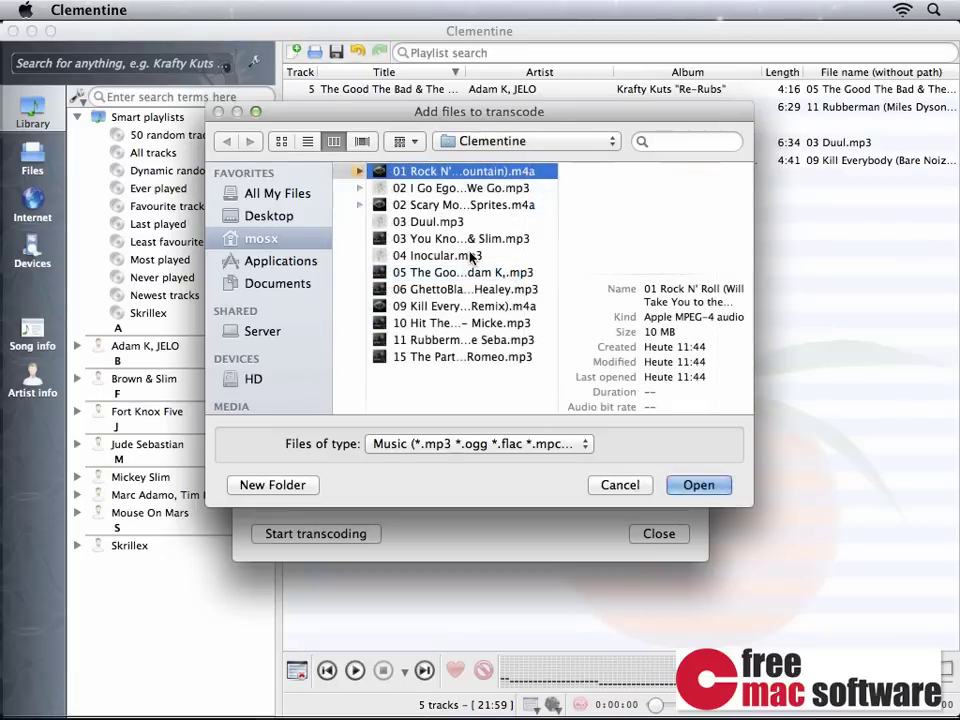
{"action": "left_click", "coordinate": [470, 256], "text": "shift"}
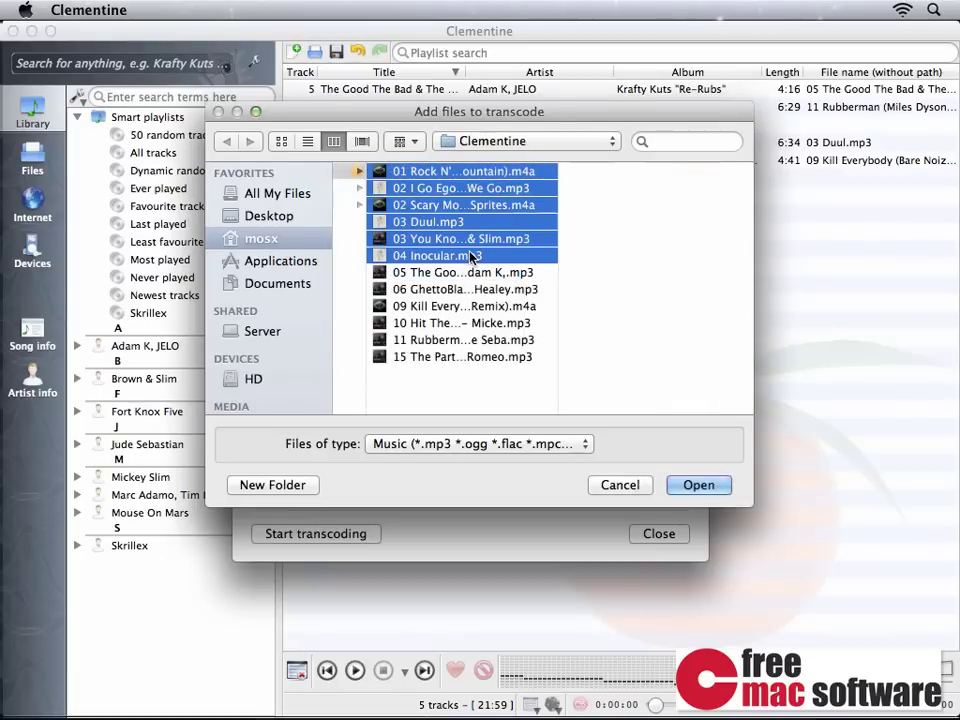
{"action": "left_click", "coordinate": [697, 486]}
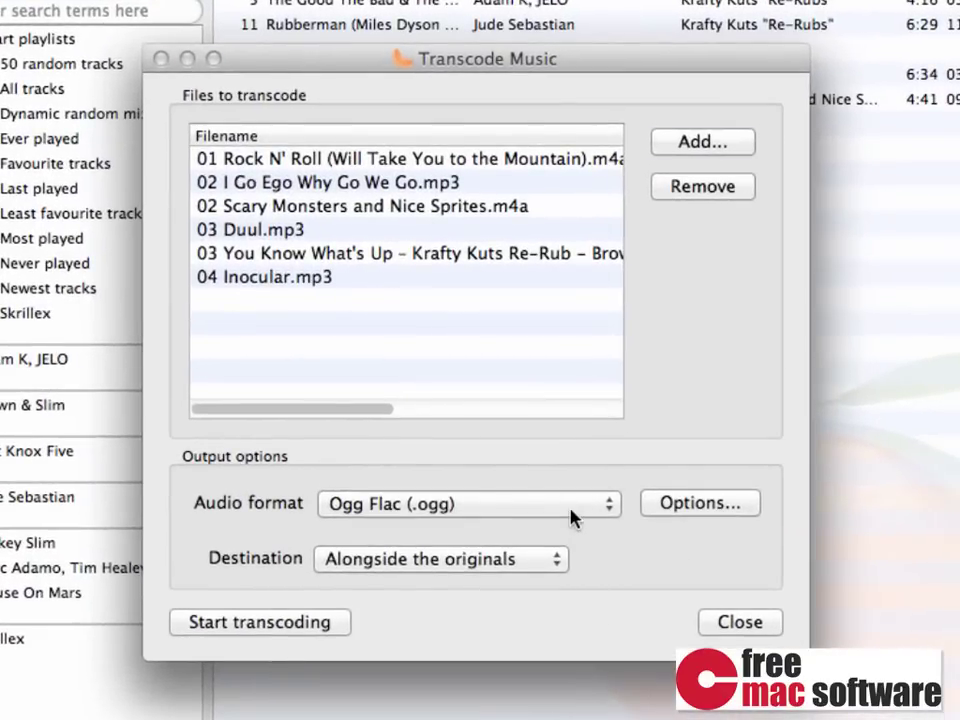
Step: Set the transcoding audio format to MP3 (.mp3) and start transcoding the listed files
{"action": "left_click", "coordinate": [573, 515]}
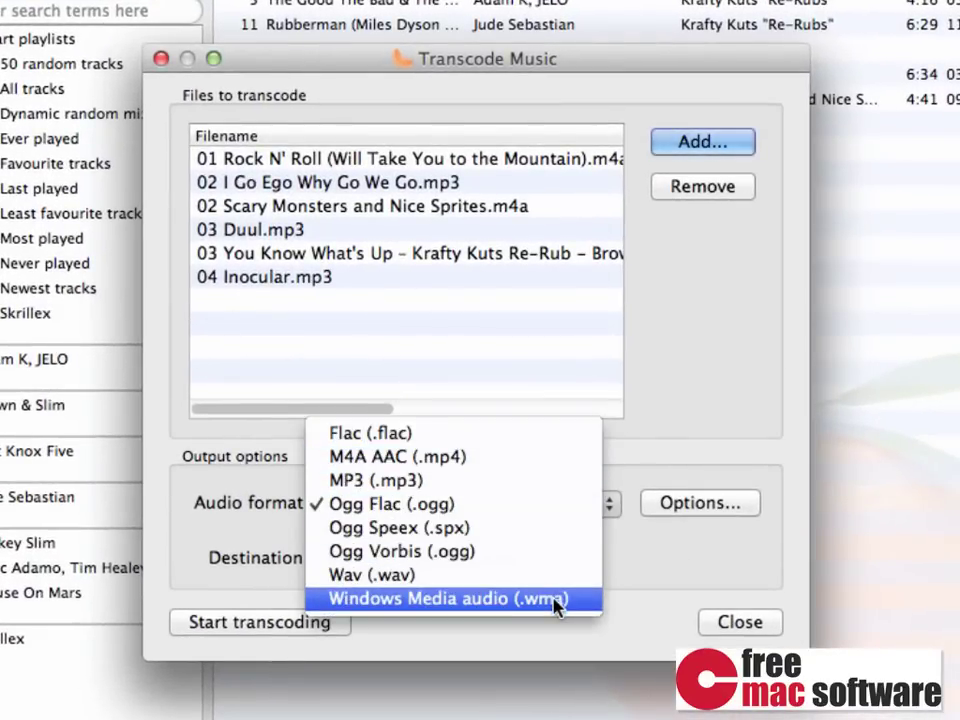
{"action": "left_click", "coordinate": [567, 490]}
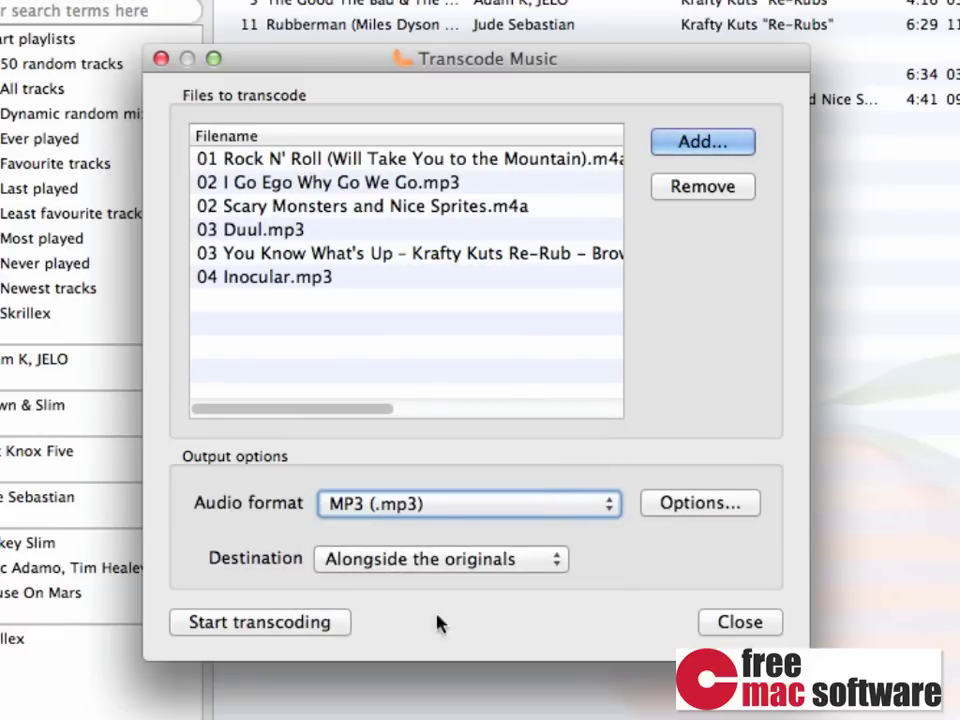
{"action": "left_click", "coordinate": [262, 622]}
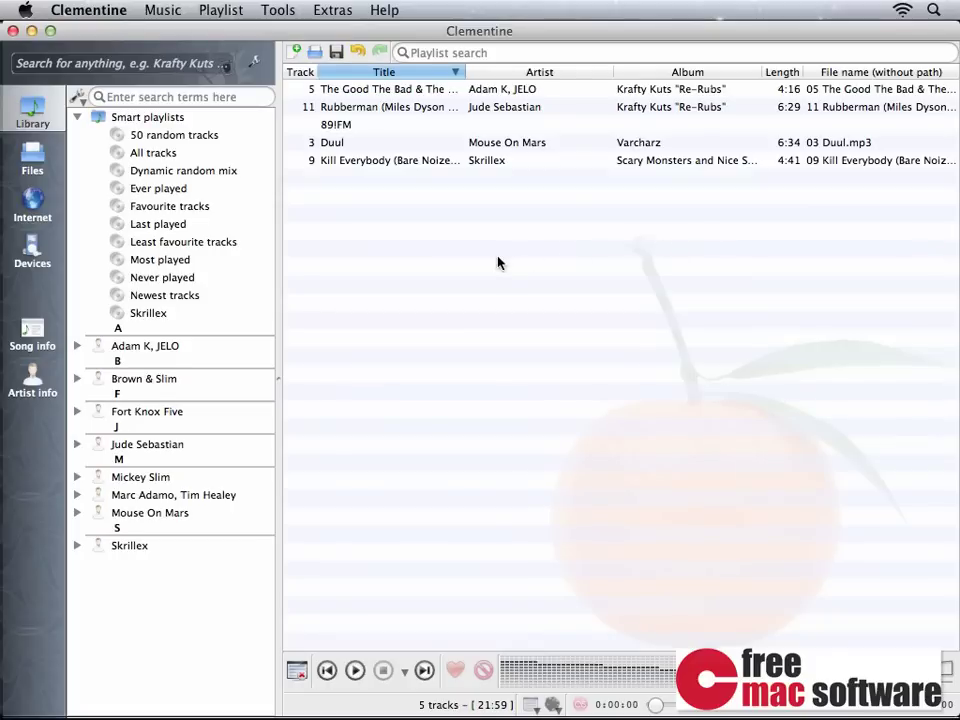
Step: Check the Clementine folder in Finder, return to Clementine and open Organise Files for the artist Adam K, JELO
{"action": "key", "text": "super+Tab"}
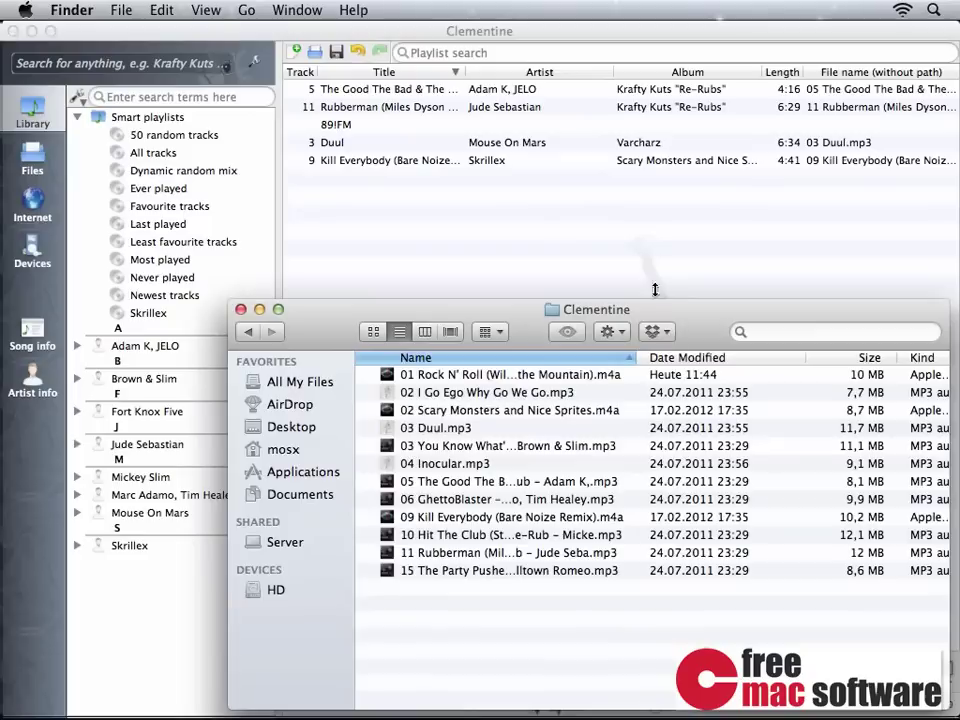
{"action": "left_click", "coordinate": [532, 222]}
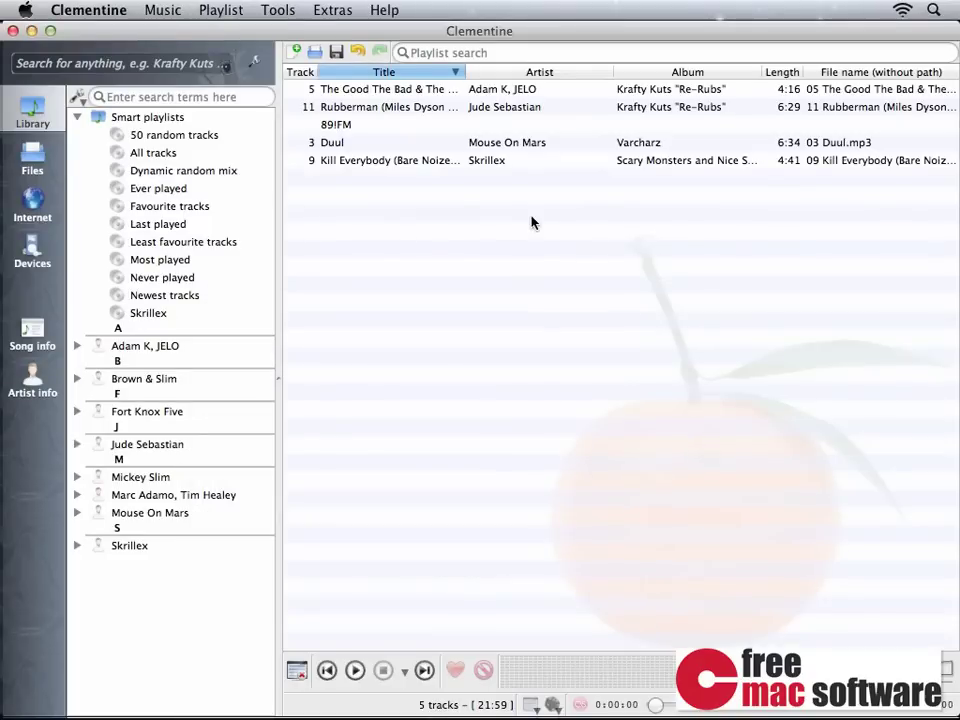
{"action": "right_click", "coordinate": [181, 345]}
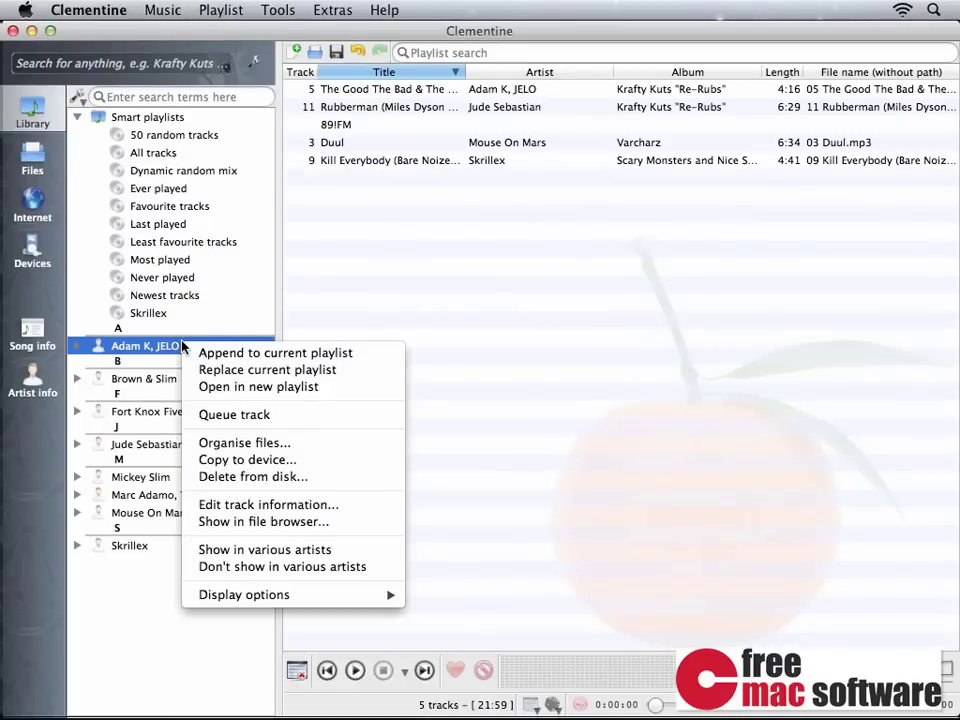
{"action": "left_click", "coordinate": [279, 443]}
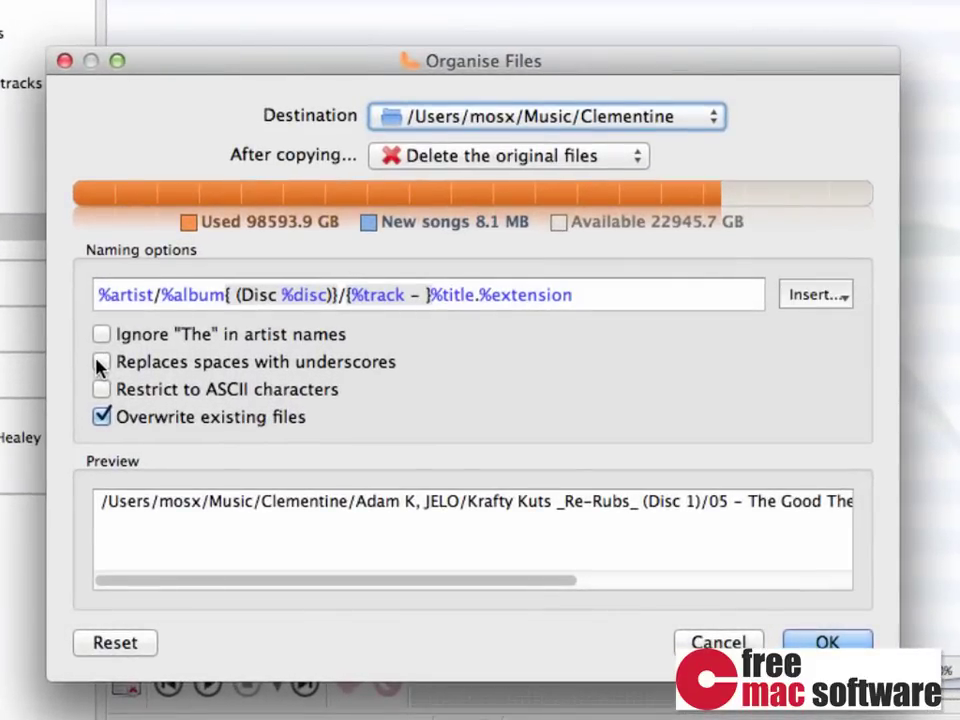
Step: Replace the file naming pattern with %artist/%album in the naming options
{"action": "left_click", "coordinate": [644, 296]}
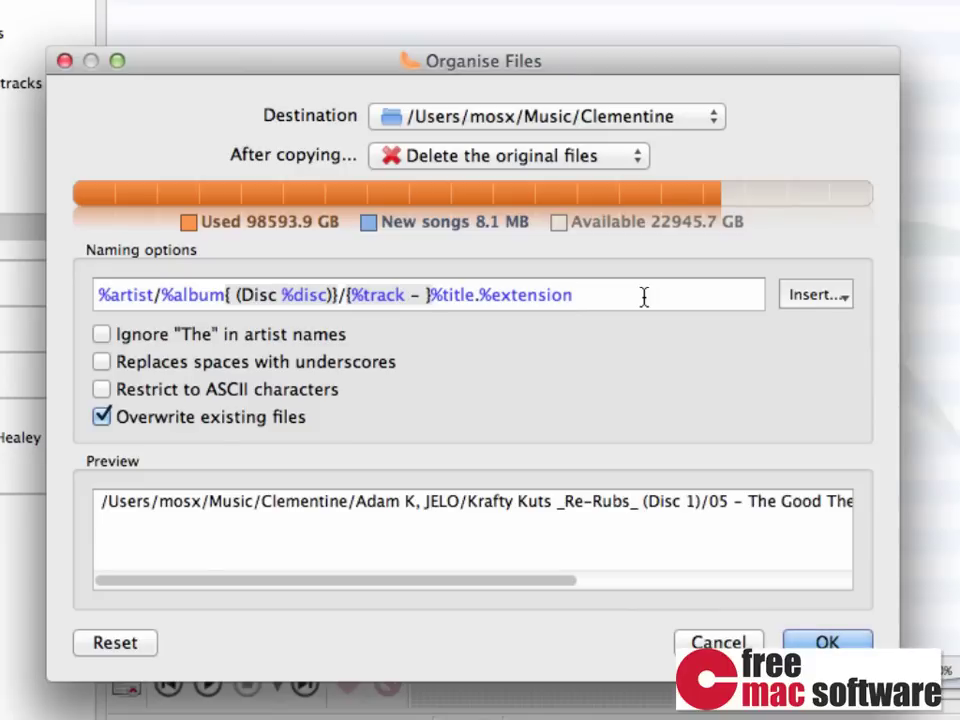
{"action": "key", "text": "super+a"}
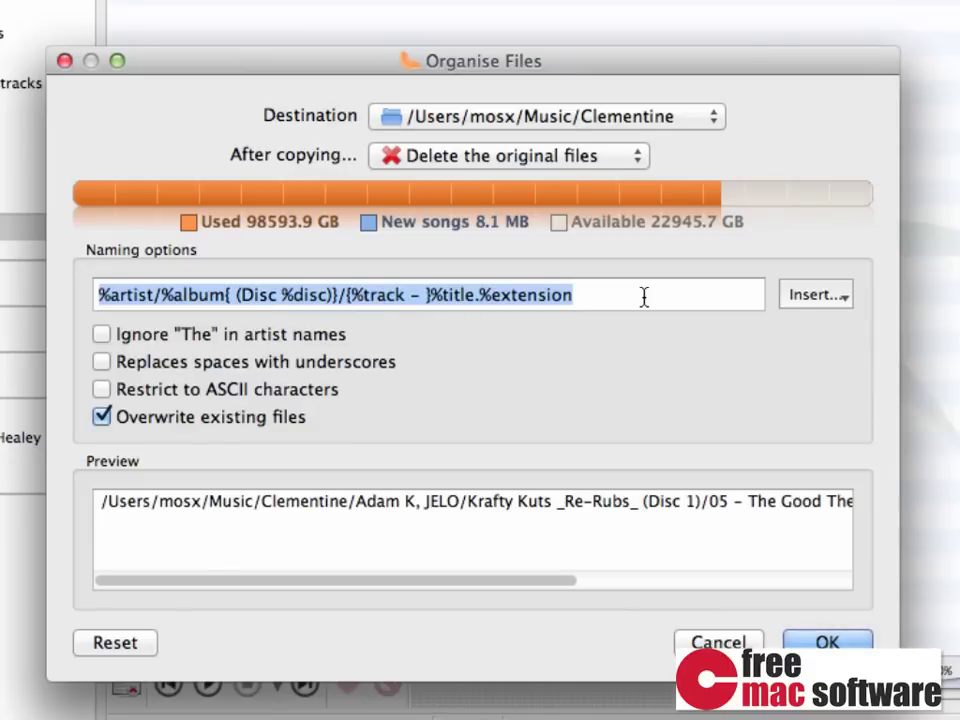
{"action": "key", "text": "BackSpace"}
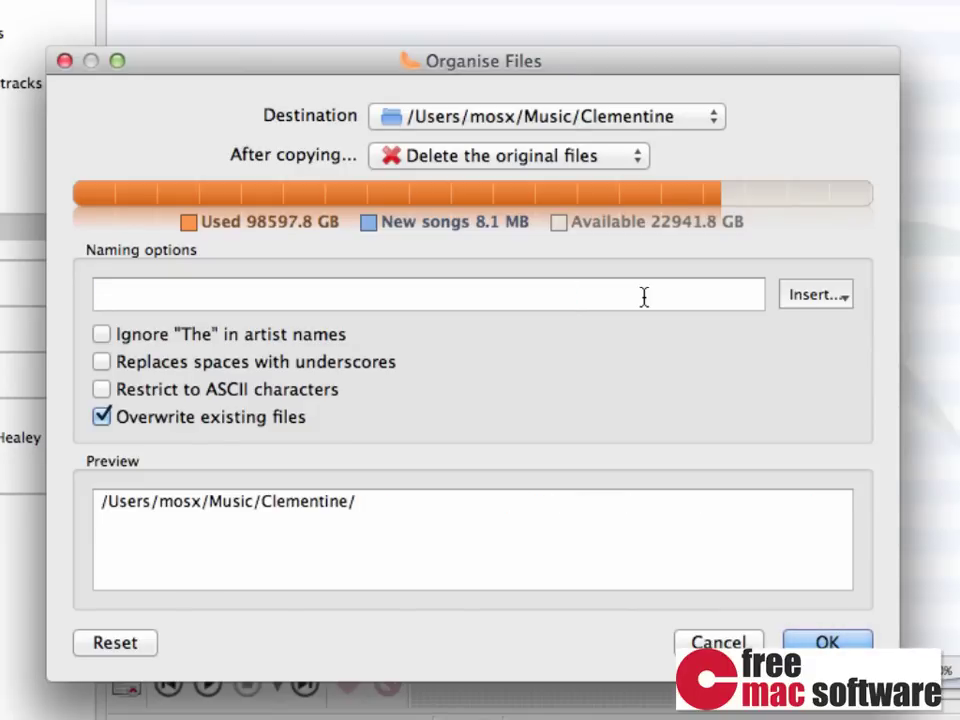
{"action": "left_click", "coordinate": [810, 296]}
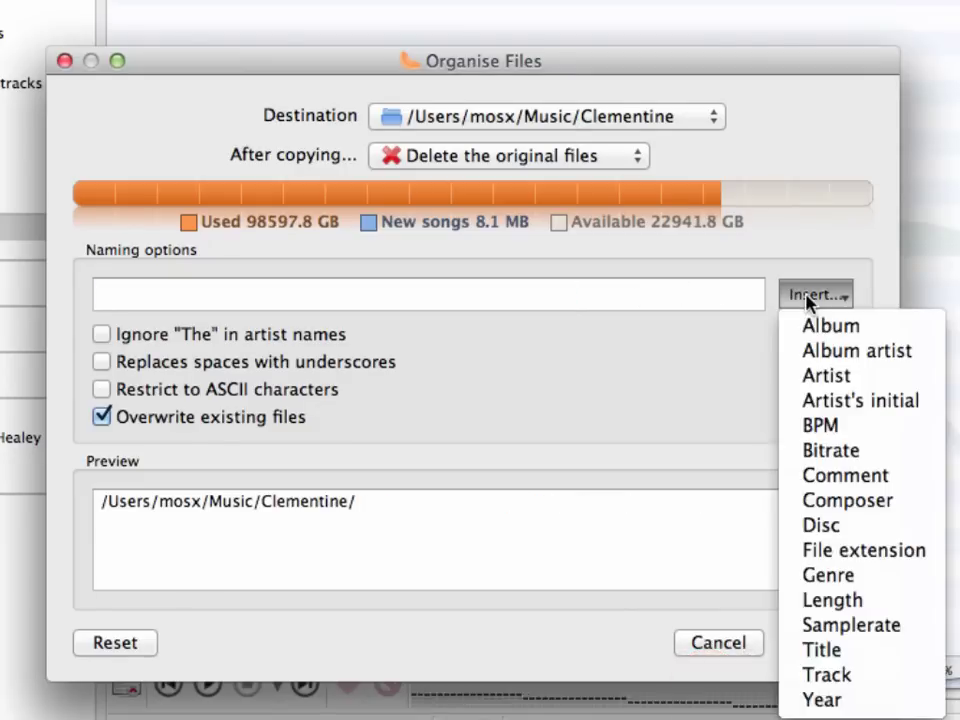
{"action": "left_click", "coordinate": [838, 375]}
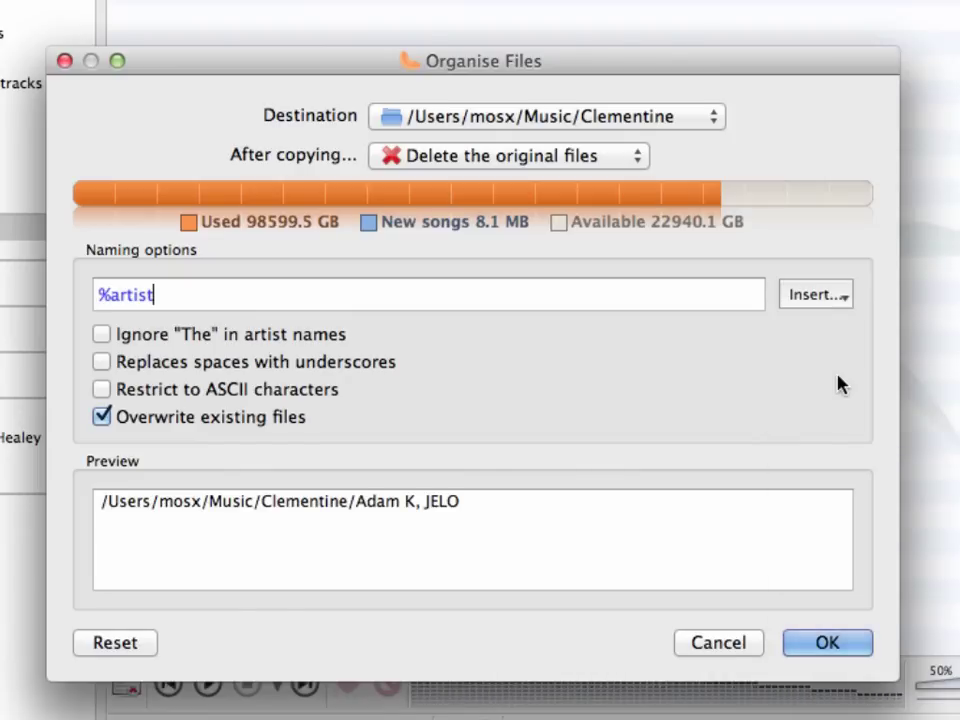
{"action": "type", "text": "/"}
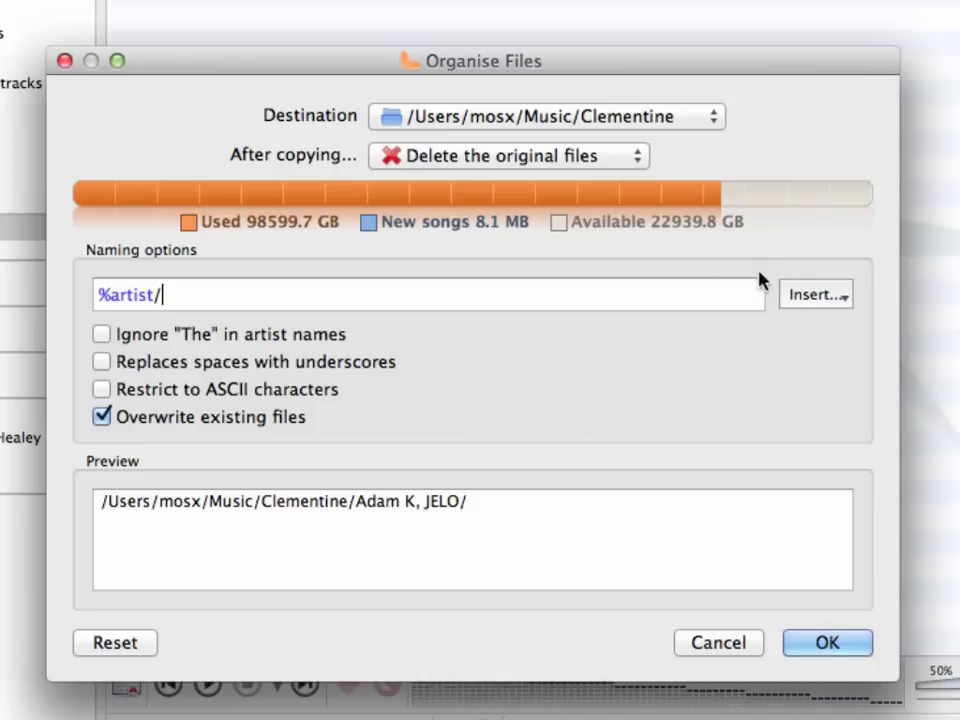
{"action": "left_click", "coordinate": [812, 294]}
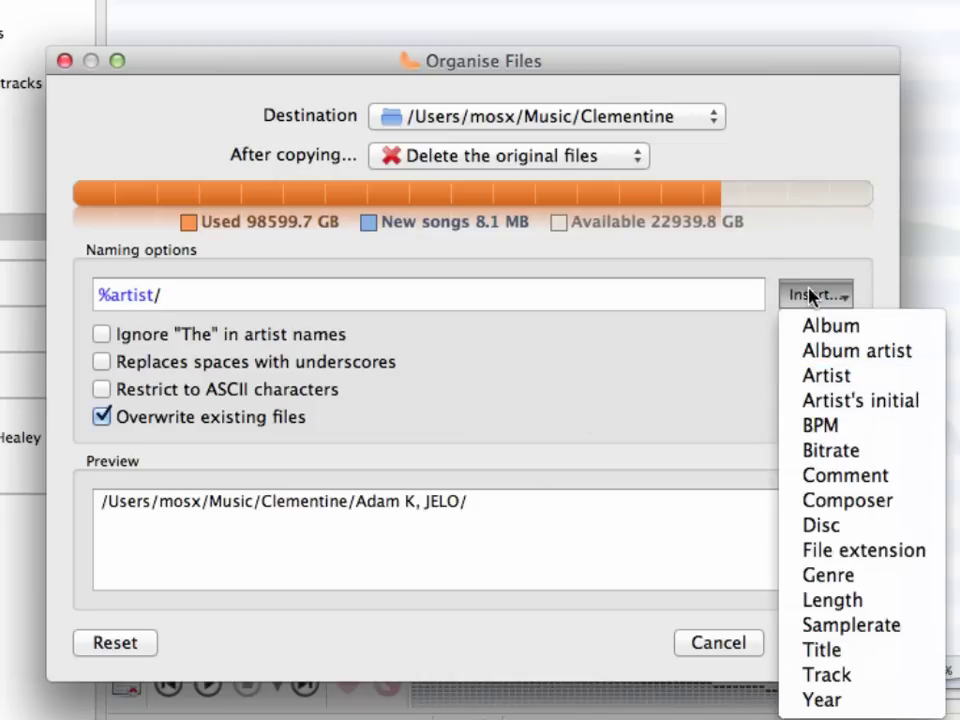
{"action": "left_click", "coordinate": [845, 330]}
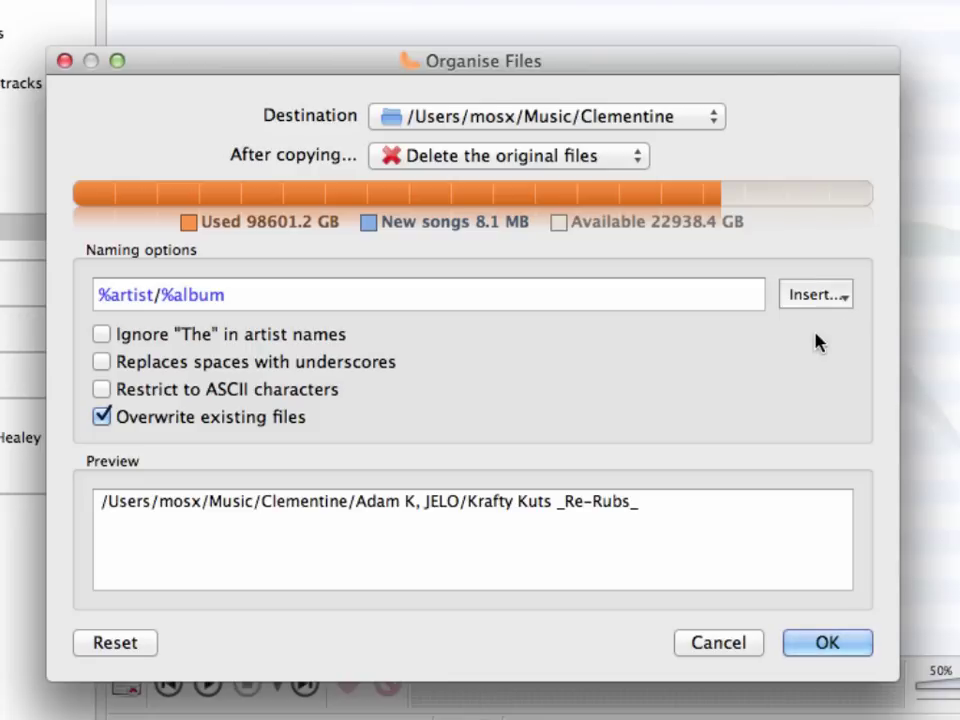
Step: Prefix the naming pattern with the artist's initial to form %artistinitial/%artist/%album and organise the files
{"action": "mouse_move", "coordinate": [168, 287]}
{"action": "key", "text": "Home"}
{"action": "type", "text": "/"}
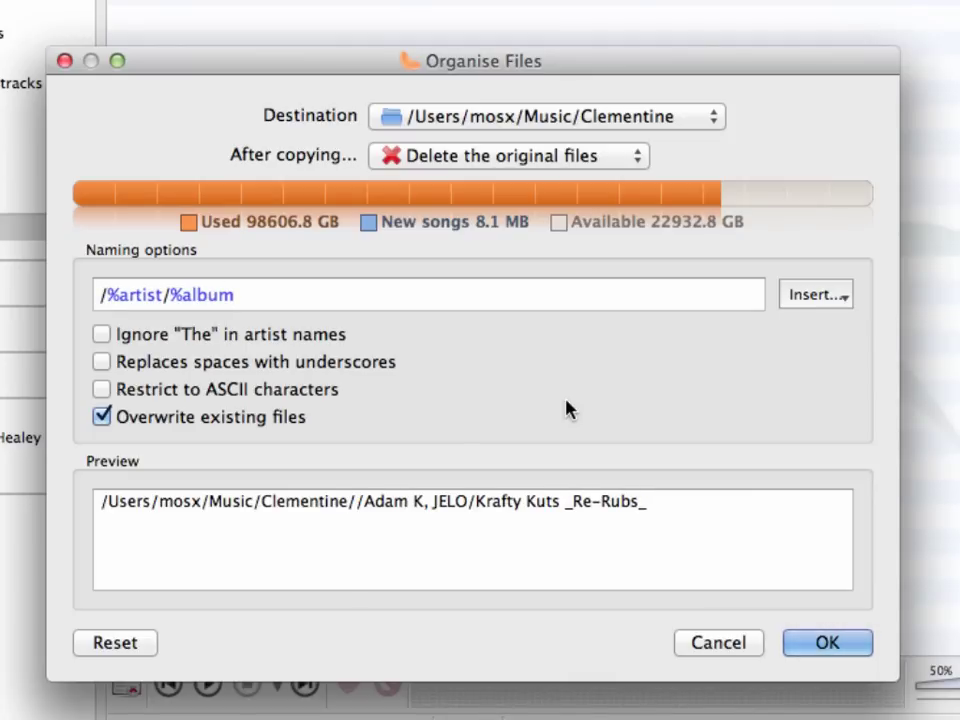
{"action": "left_click", "coordinate": [820, 295]}
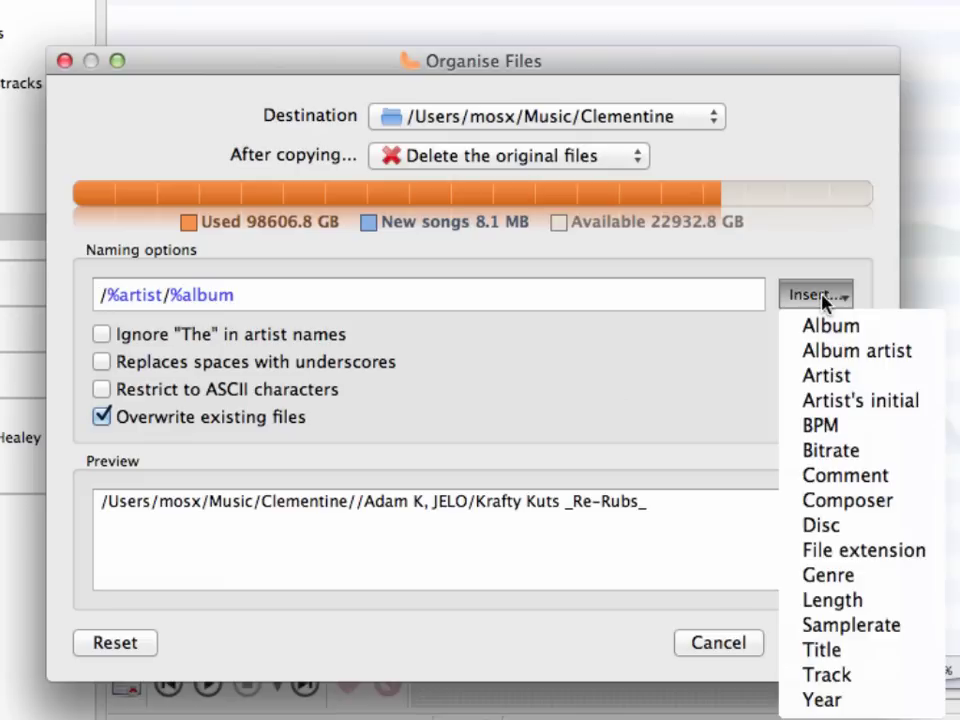
{"action": "left_click", "coordinate": [870, 401]}
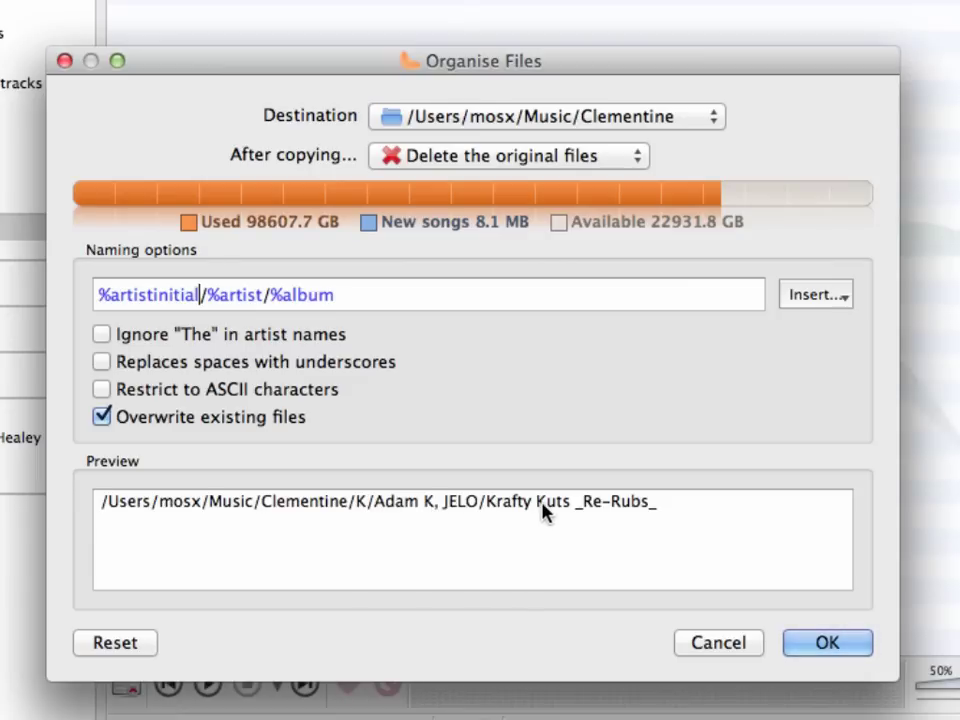
{"action": "left_click", "coordinate": [836, 652]}
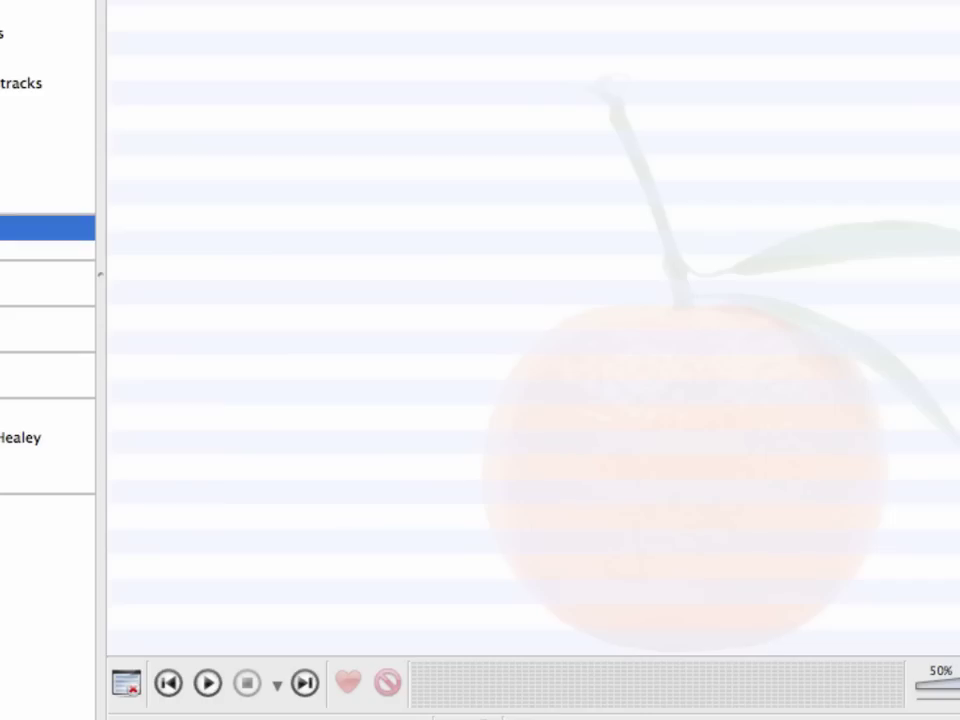
Step: Check the organised folder in Finder, close its window and select the library artists from Brown & Slim through Skrillex in Clementine
{"action": "key", "text": "super+Tab"}
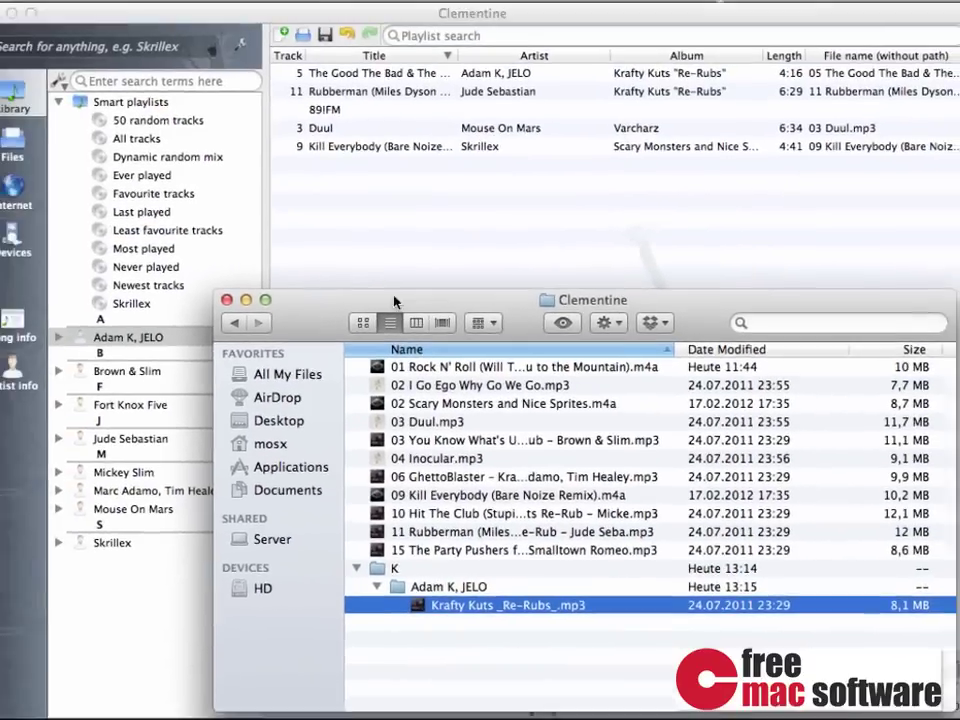
{"action": "key", "text": "super+w"}
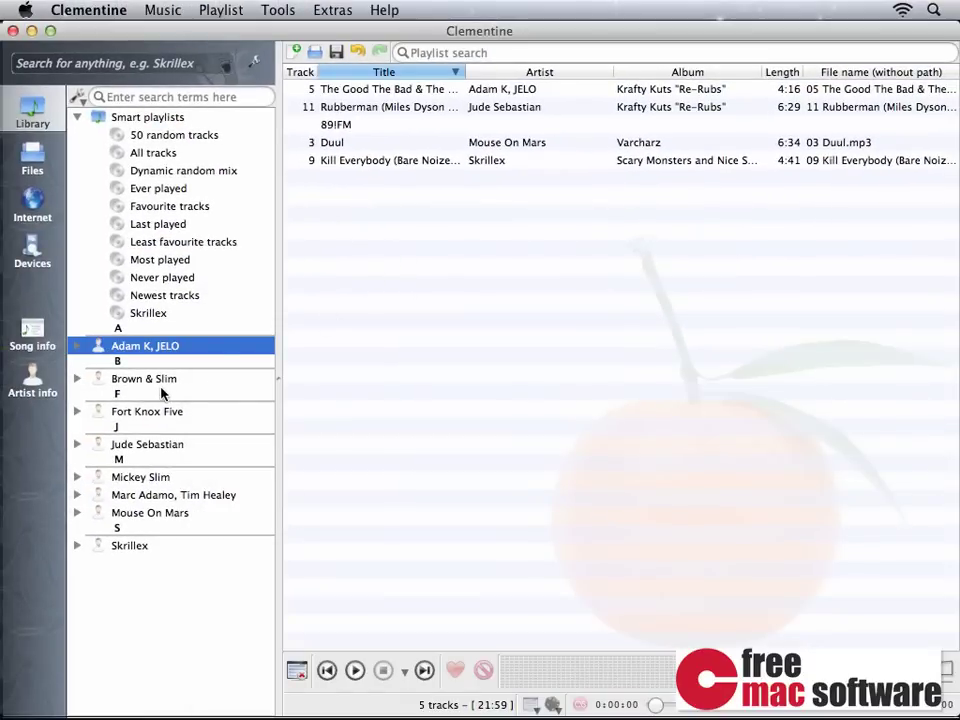
{"action": "left_click", "coordinate": [157, 380]}
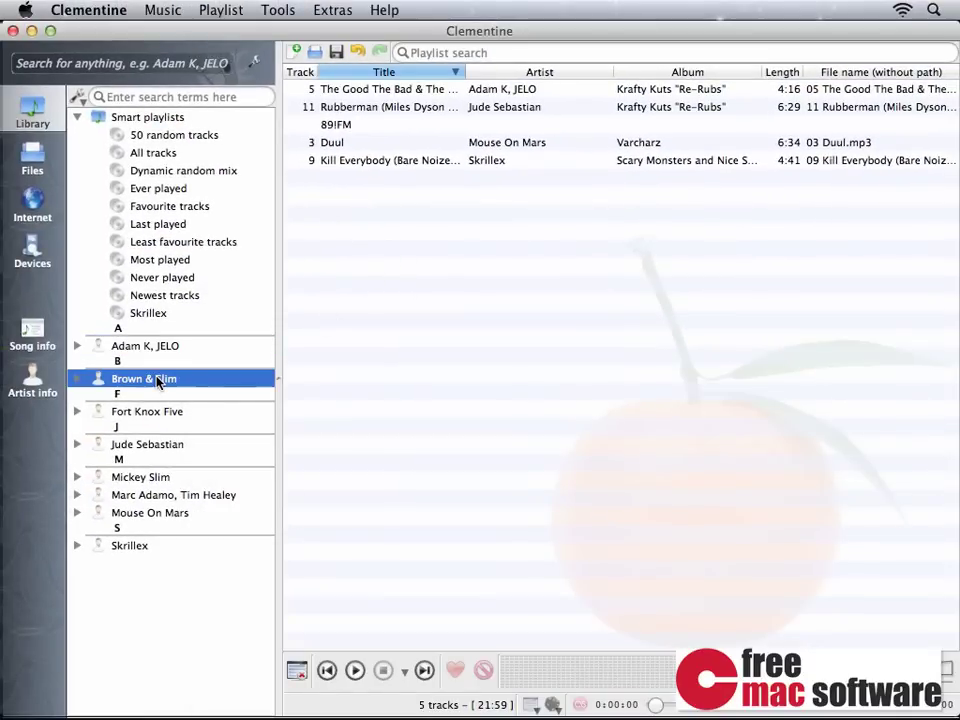
{"action": "left_click", "coordinate": [149, 548], "text": "shift"}
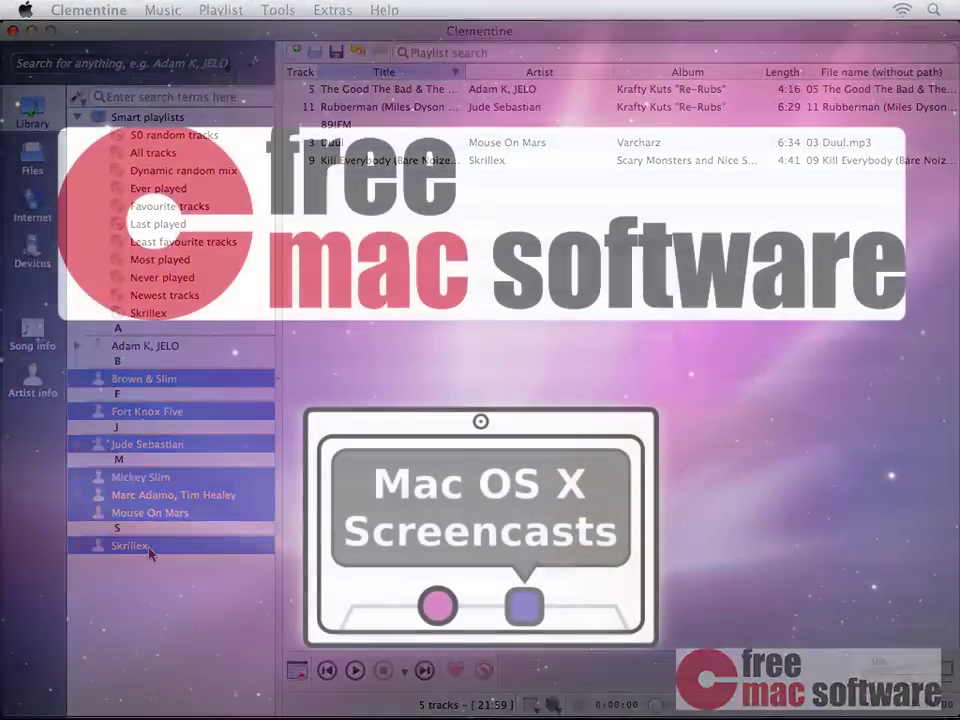